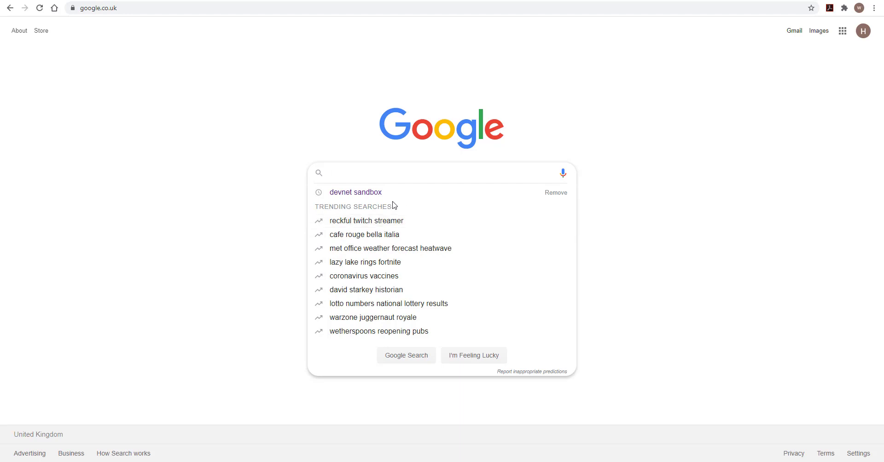
# - Search Google for devnet sandbox, open the Cisco DevNet Sandbox site and log in with a Cisco ID
pyautogui.click(356, 195)
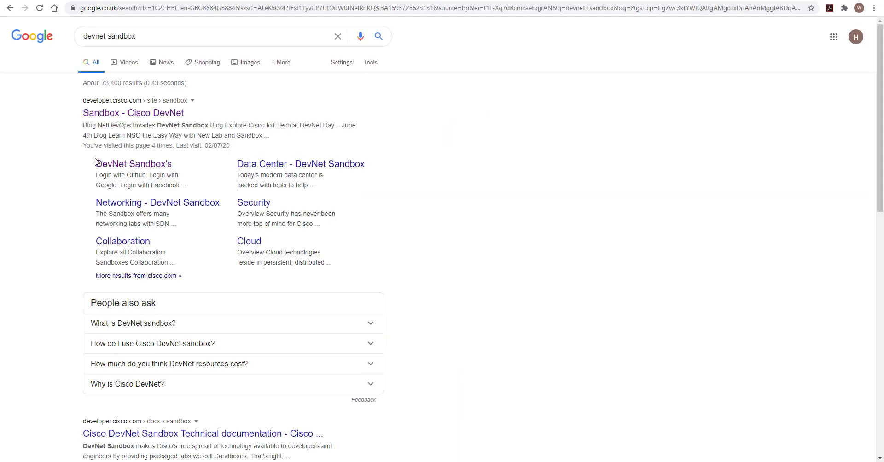
pyautogui.click(109, 115)
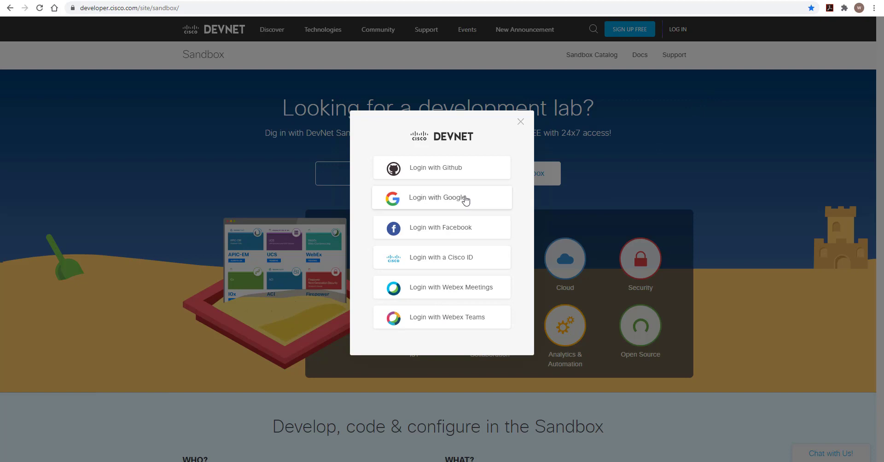
pyautogui.click(425, 263)
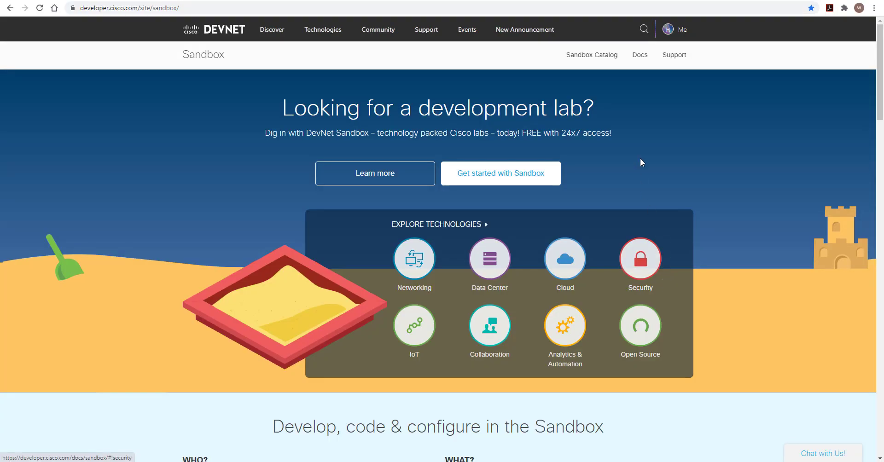
# - Search the sandbox catalog for modeling and open the Cisco Modeling Labs sandbox
pyautogui.click(585, 58)
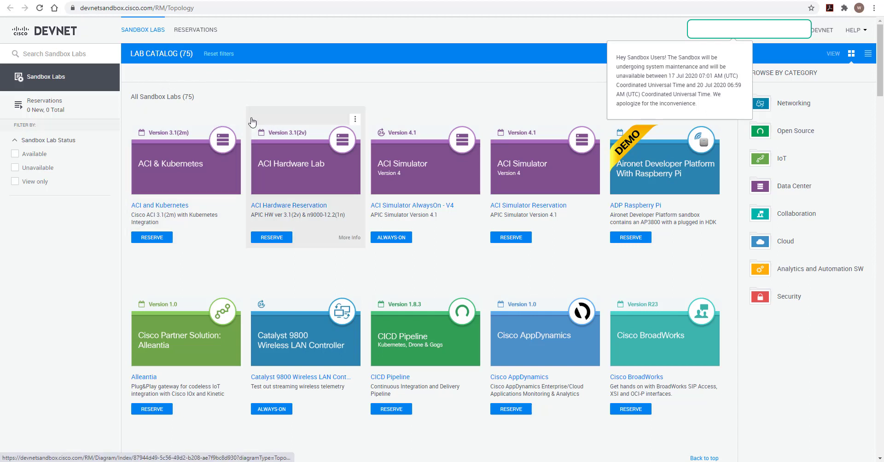
pyautogui.click(54, 57)
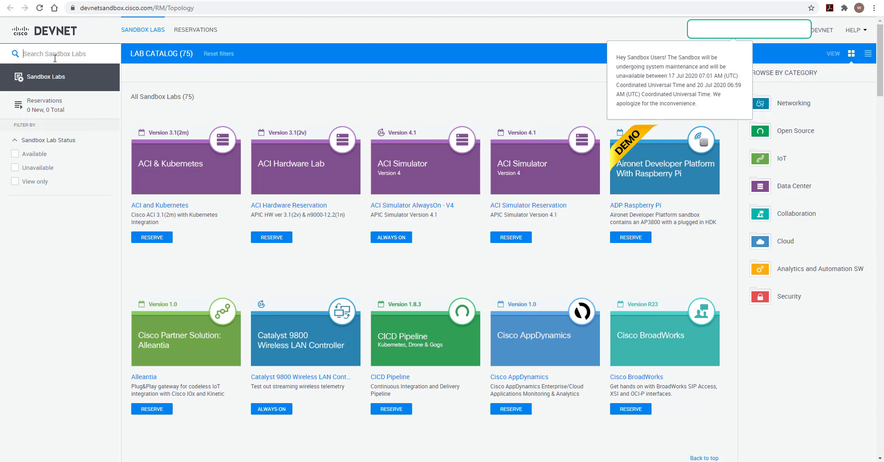
pyautogui.write('mod')
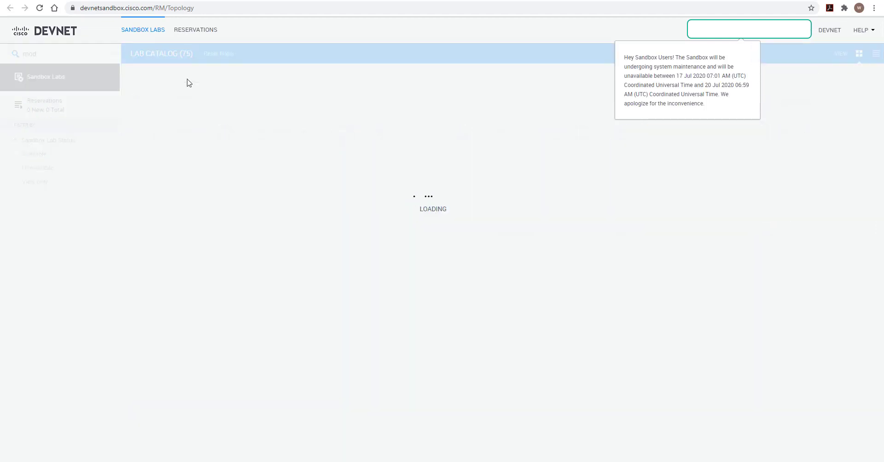
pyautogui.write('ell')
pyautogui.write('ng')
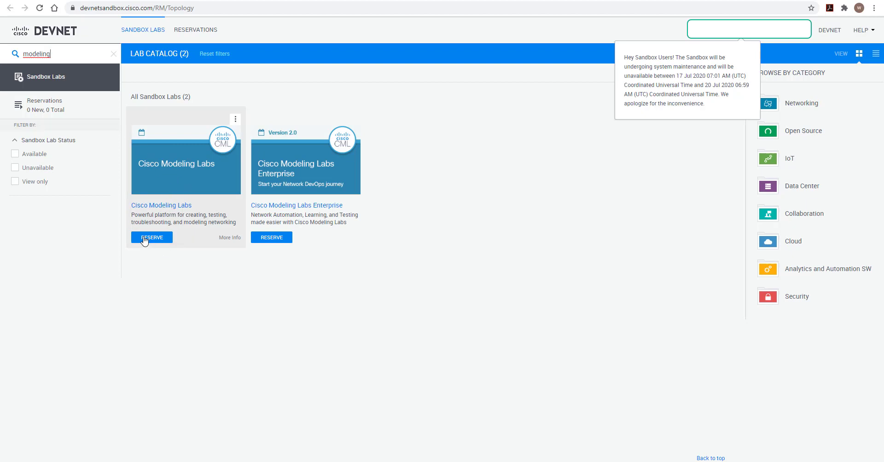
pyautogui.click(174, 167)
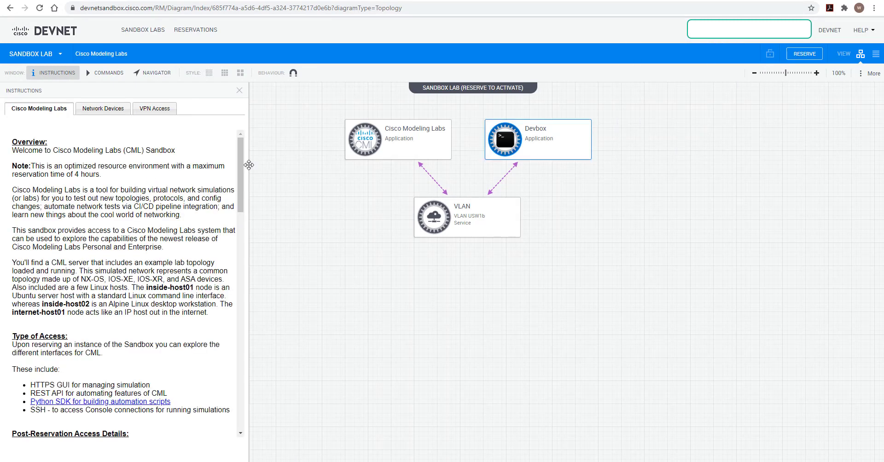
# - Read through the Cisco Modeling Labs instructions and open the lab's reservation form
pyautogui.moveTo(237, 162); pyautogui.dragTo(229, 270)
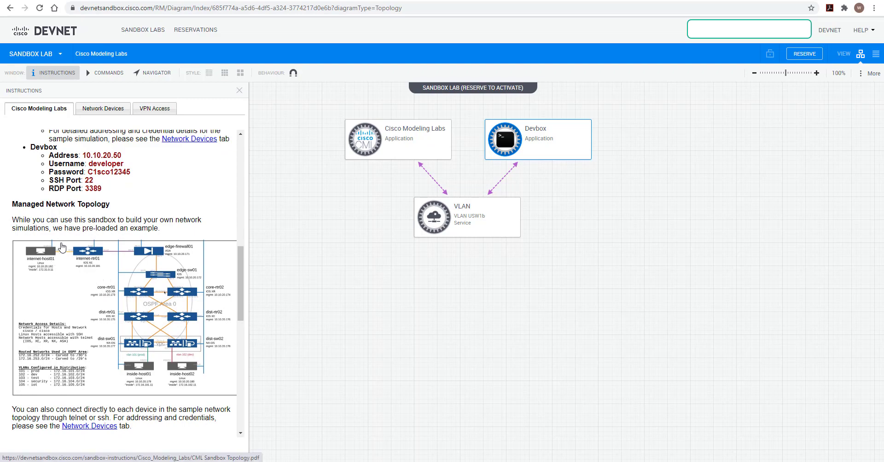
pyautogui.moveTo(241, 284); pyautogui.dragTo(264, 216)
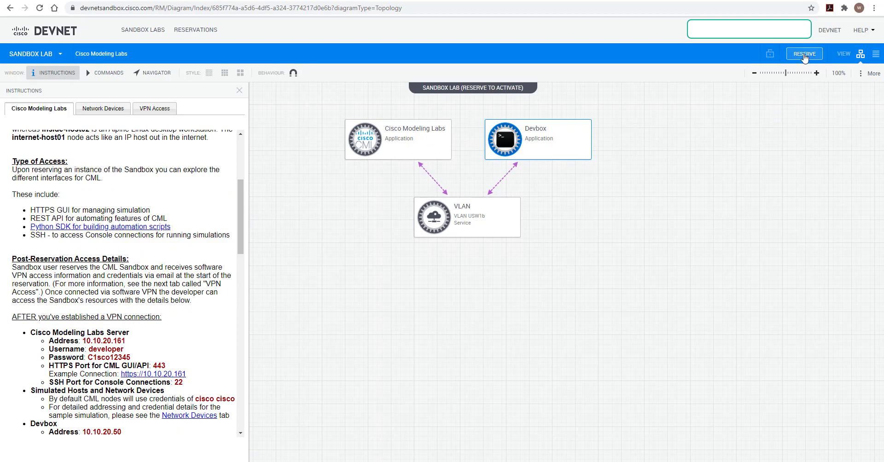
pyautogui.click(805, 56)
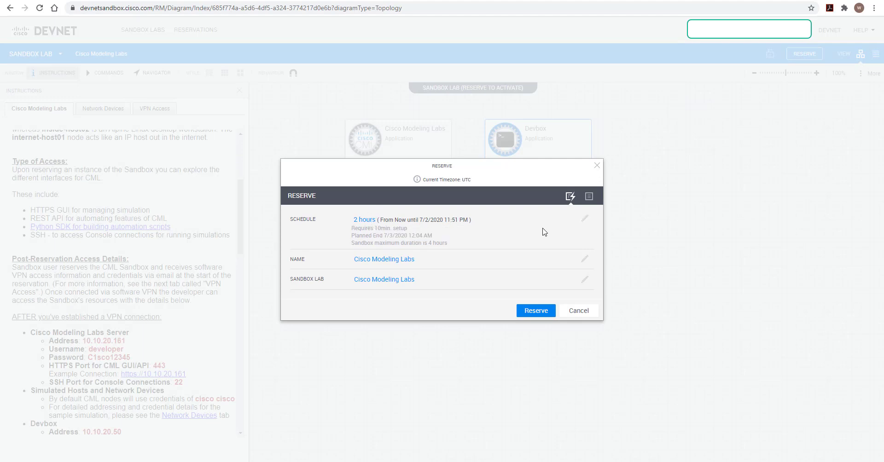
pyautogui.click(585, 219)
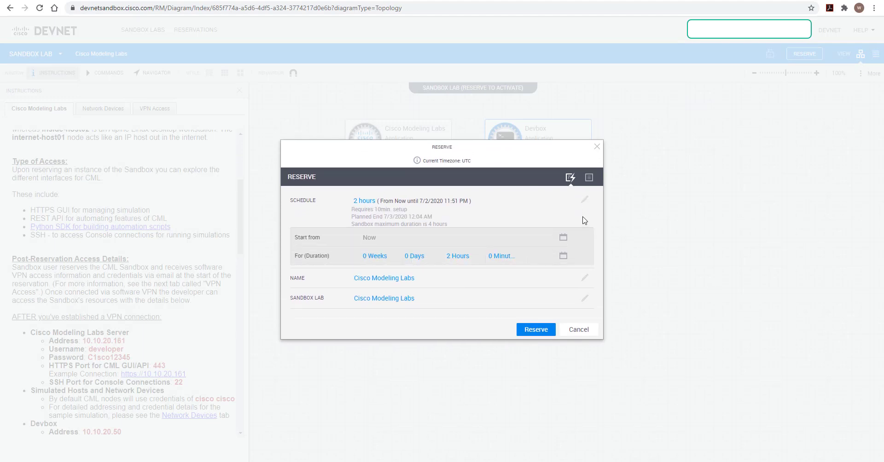
pyautogui.click(463, 257)
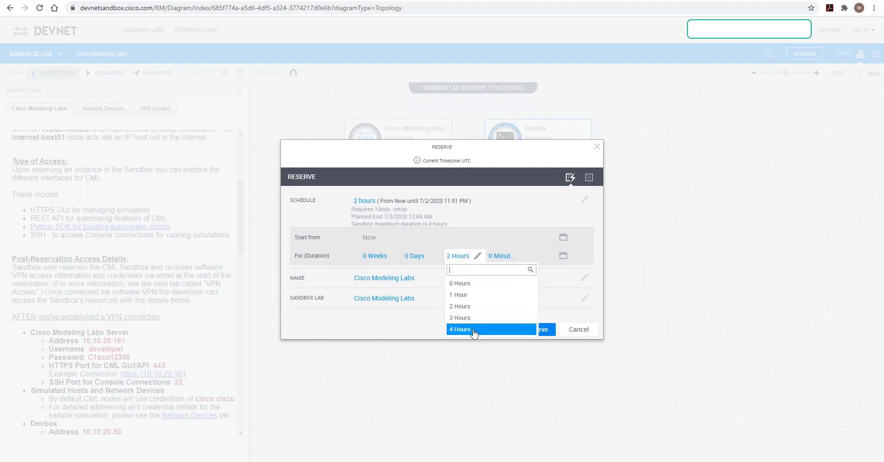
pyautogui.click(484, 220)
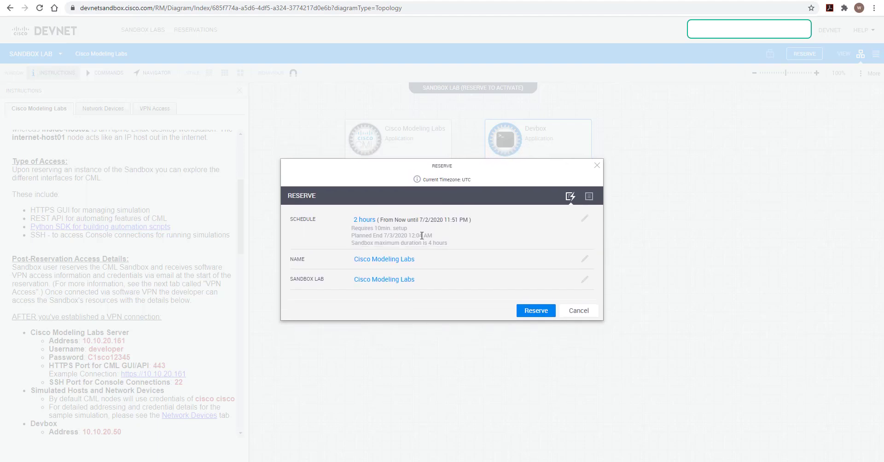
# - Reserve the Cisco Modeling Labs sandbox for 2 hours starting now and select the Devbox in its diagram
pyautogui.click(533, 313)
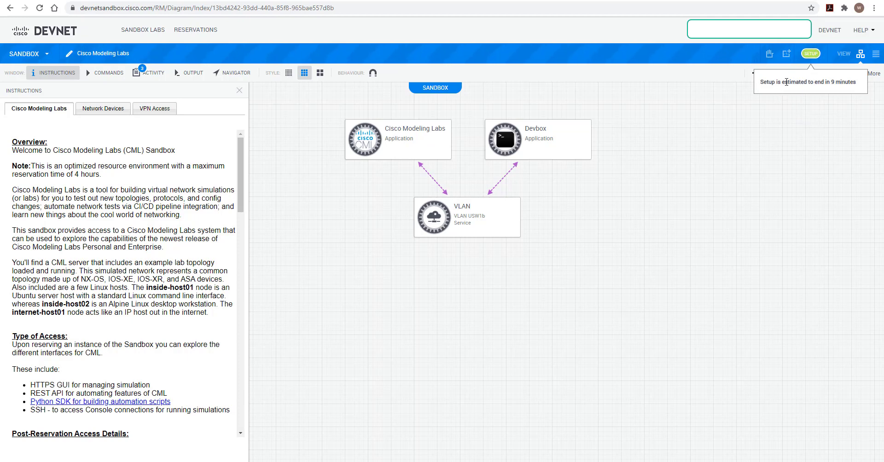
pyautogui.click(503, 142)
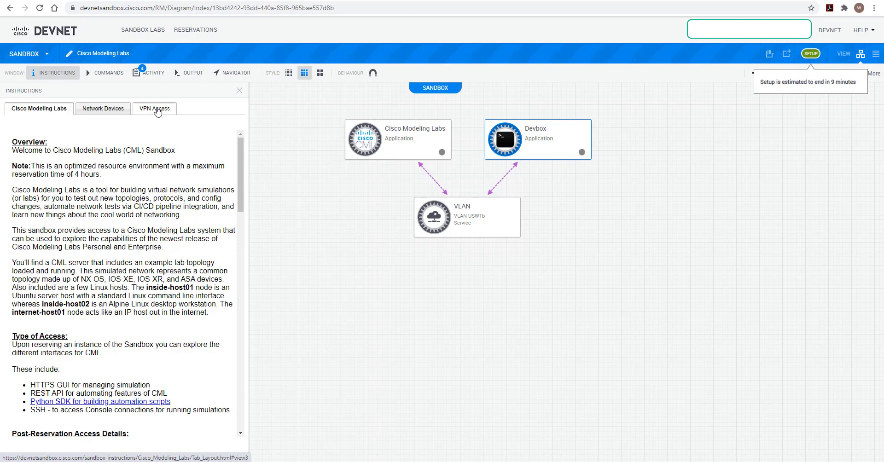
# - Check the sandbox's VPN access instructions and the AnyConnect client download page, and return to the sandbox
pyautogui.click(157, 112)
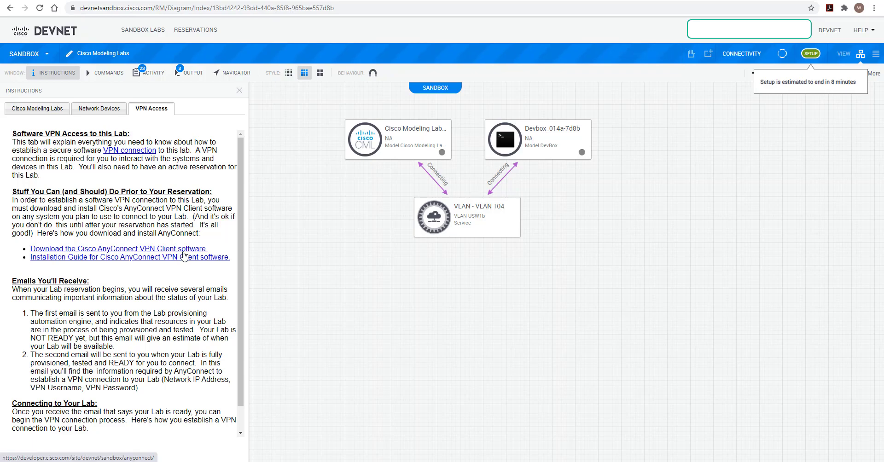
pyautogui.click(163, 249)
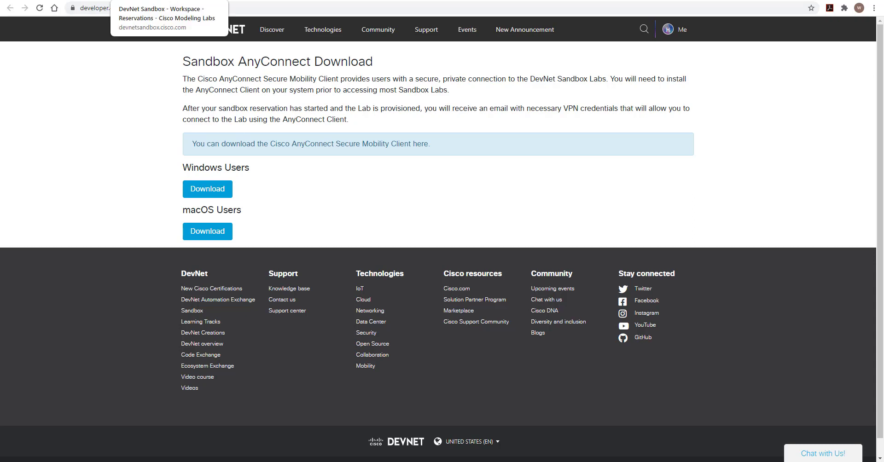
pyautogui.click(169, 1)
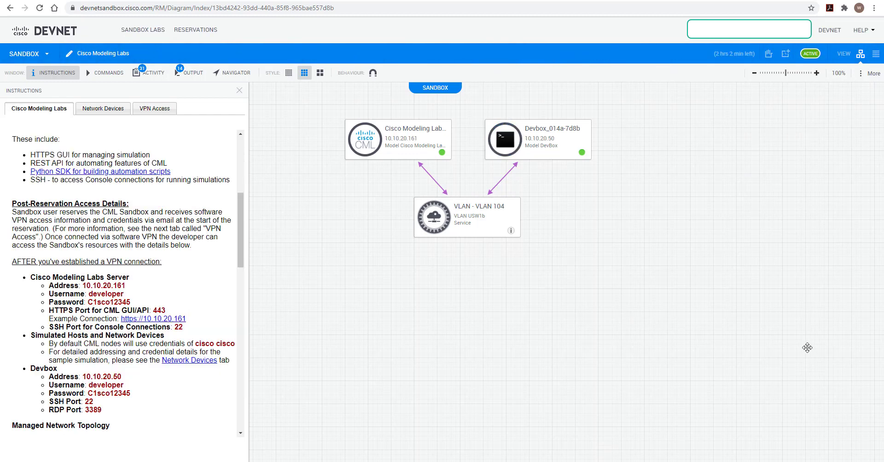
pyautogui.moveTo(812, 57)
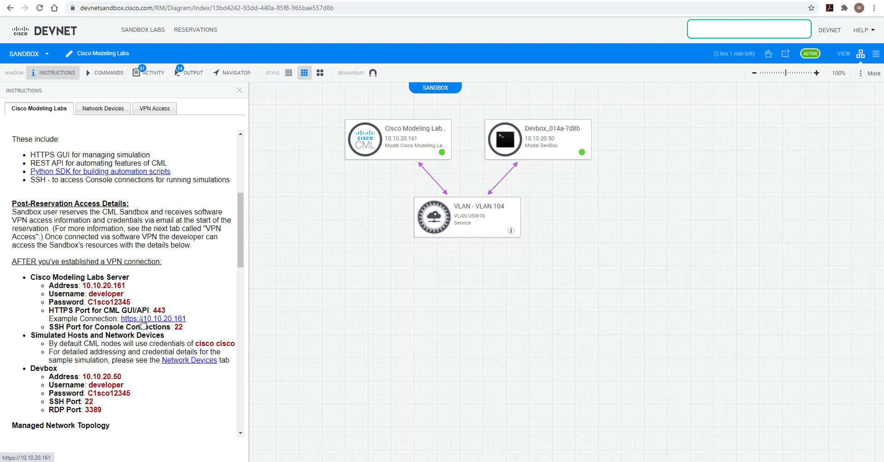
pyautogui.click(142, 323)
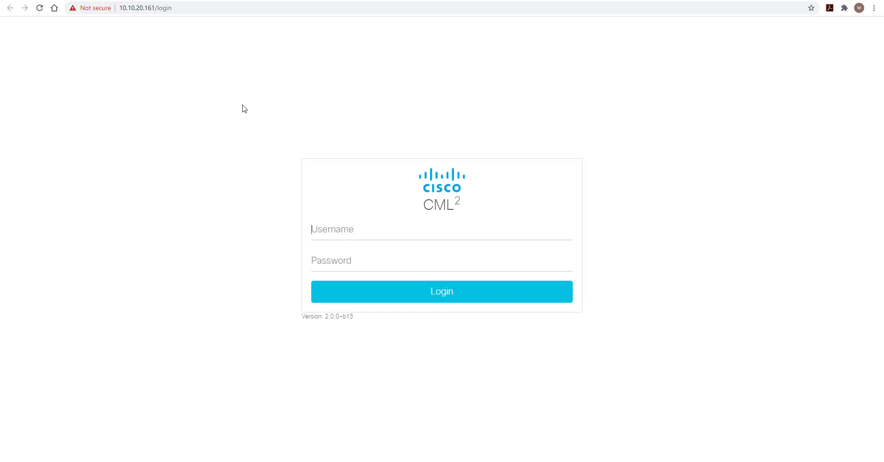
pyautogui.click(158, 1)
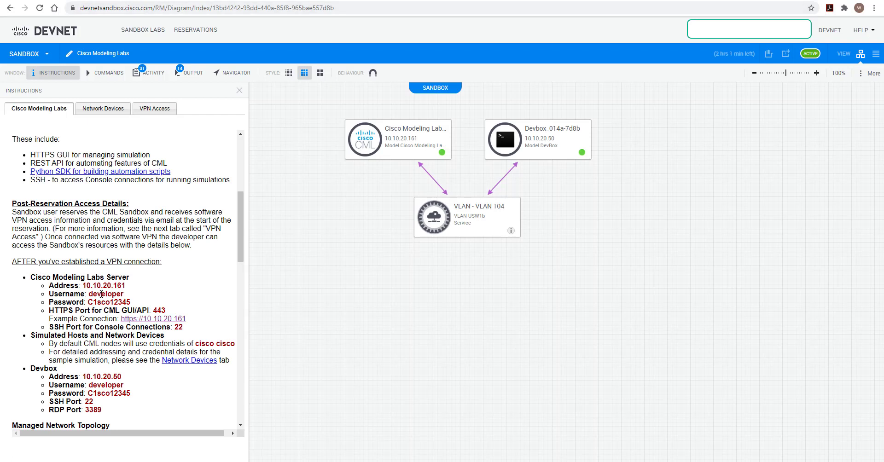
pyautogui.moveTo(107, 296); pyautogui.dragTo(122, 296)
pyautogui.rightClick(123, 295)
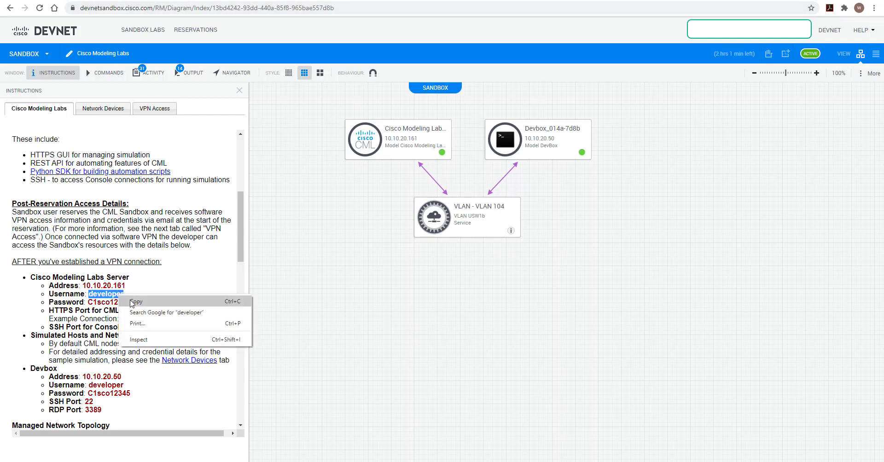
pyautogui.click(131, 301)
pyautogui.click(271, 3)
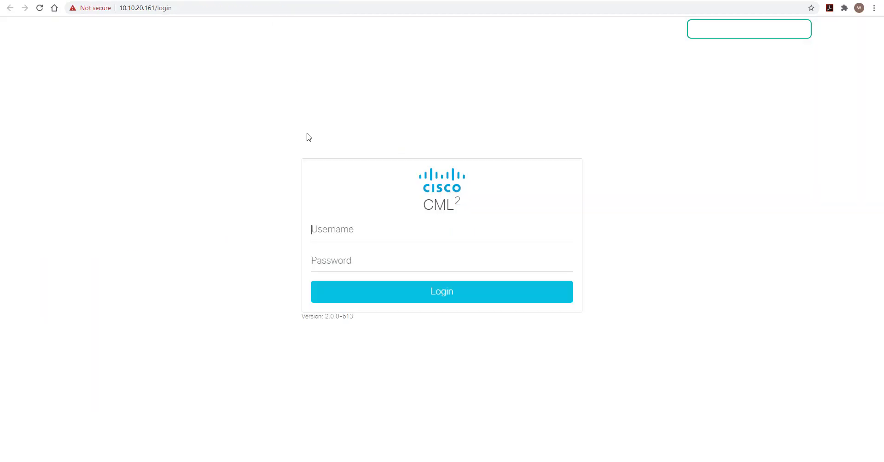
pyautogui.click(345, 231)
pyautogui.hotkey('ctrl', 'v')
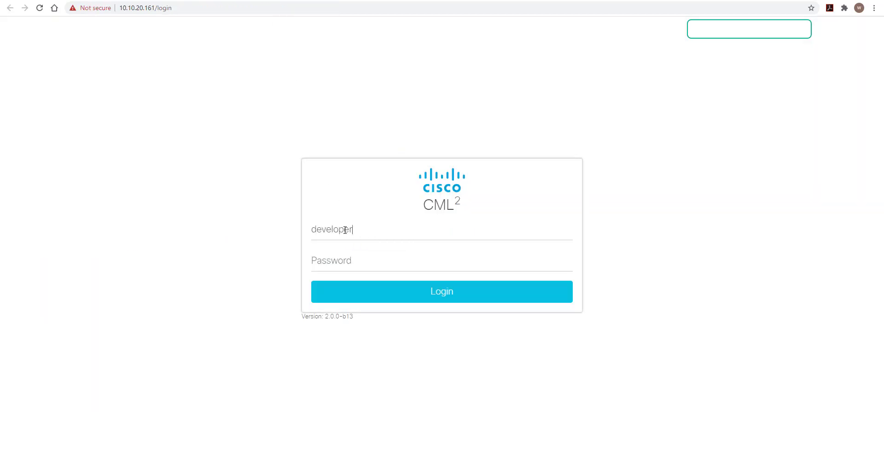
# - Copy the CML server password from the sandbox instructions into the password field and log in
pyautogui.click(171, 2)
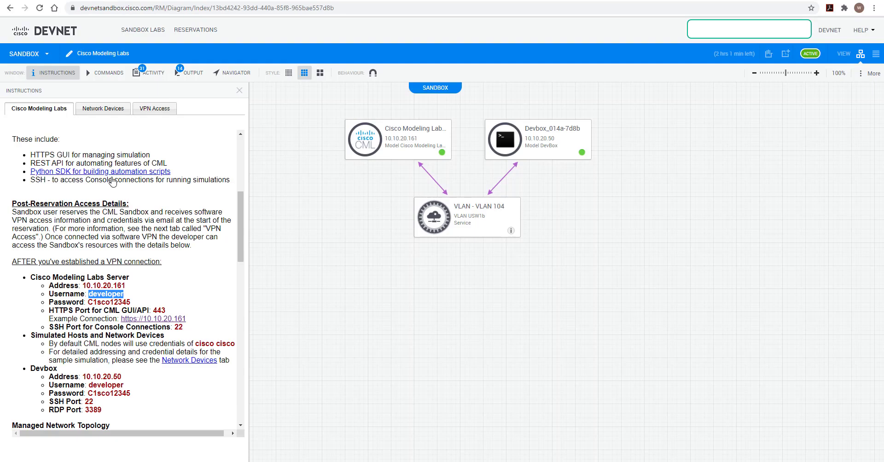
pyautogui.moveTo(89, 302); pyautogui.dragTo(134, 307)
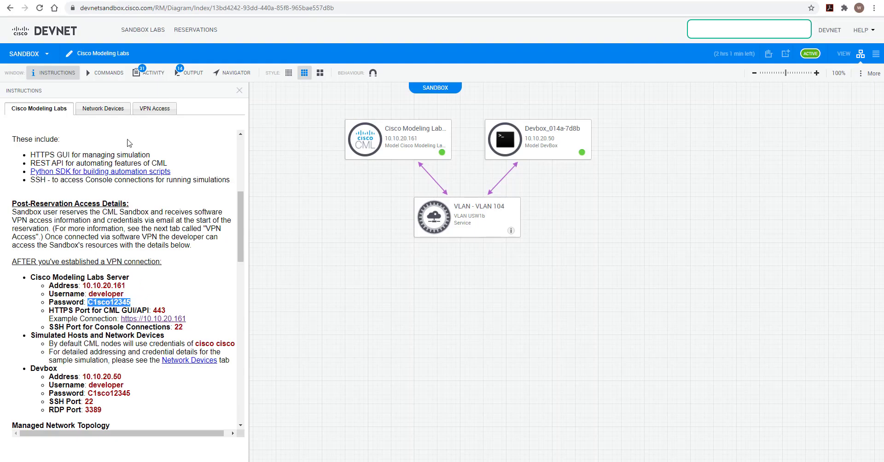
pyautogui.click(281, 2)
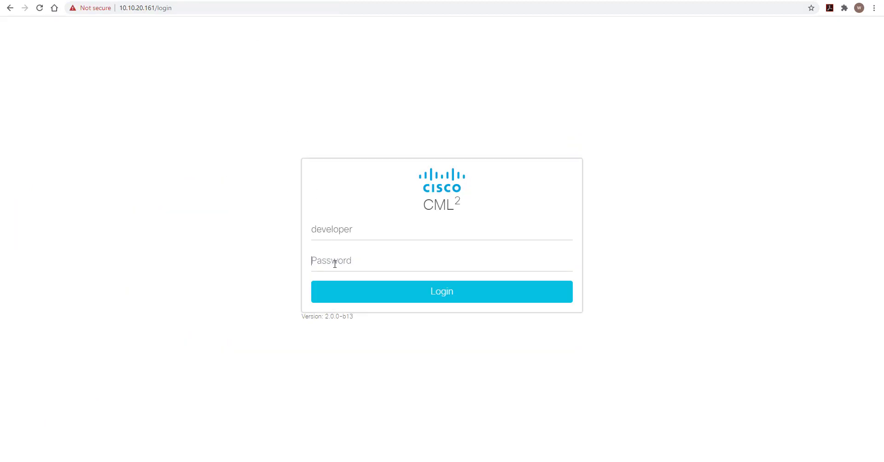
pyautogui.hotkey('ctrl', 'v')
pyautogui.click(368, 292)
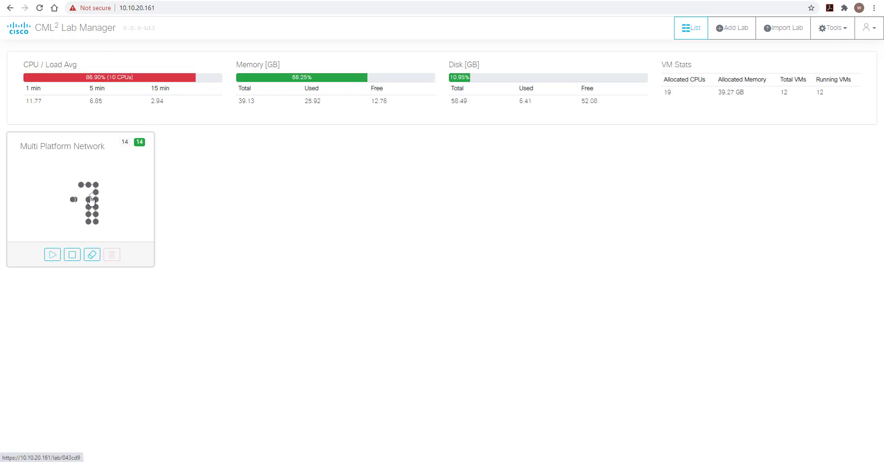
# - View the topology of the Multi Platform Network lab and stop that lab from the Lab Manager
pyautogui.click(93, 200)
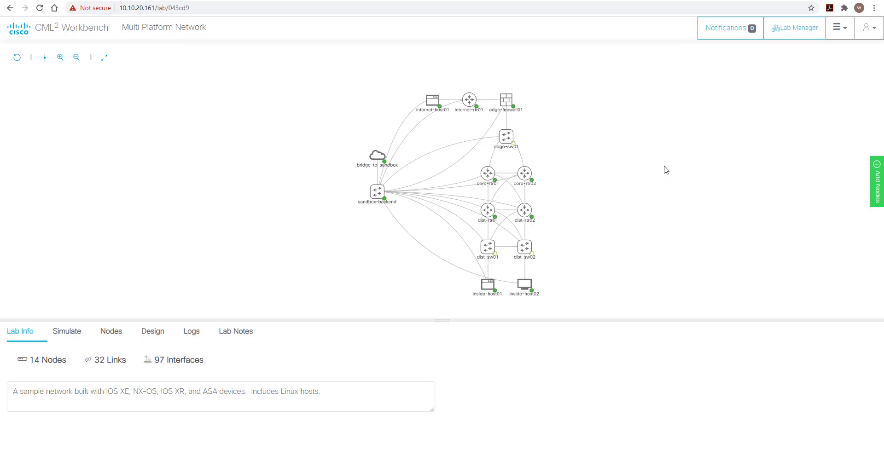
pyautogui.click(797, 36)
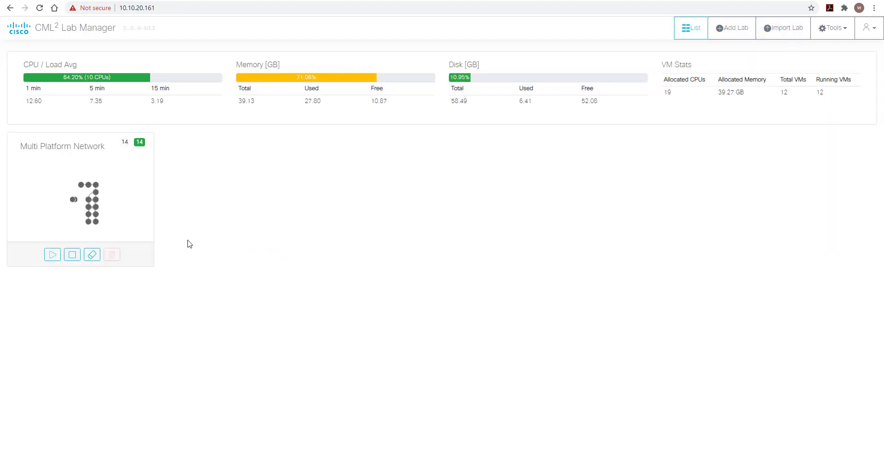
pyautogui.click(72, 256)
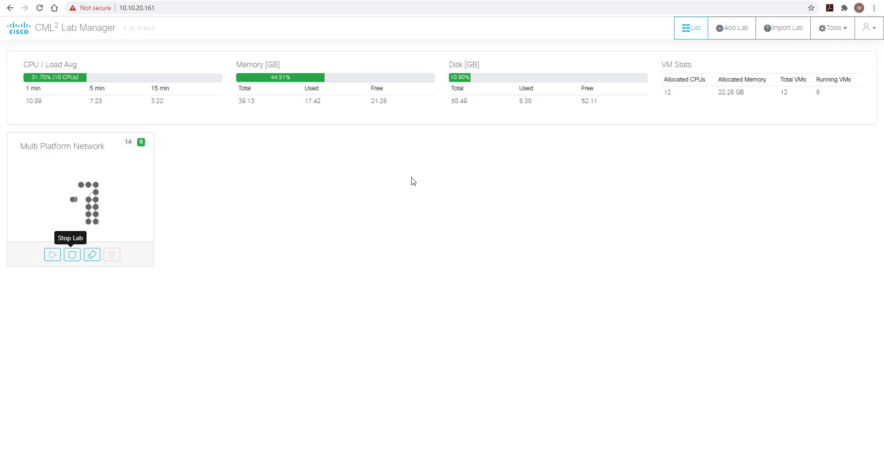
# - Add a new lab named Demo Lab and open it in the workbench
pyautogui.click(735, 29)
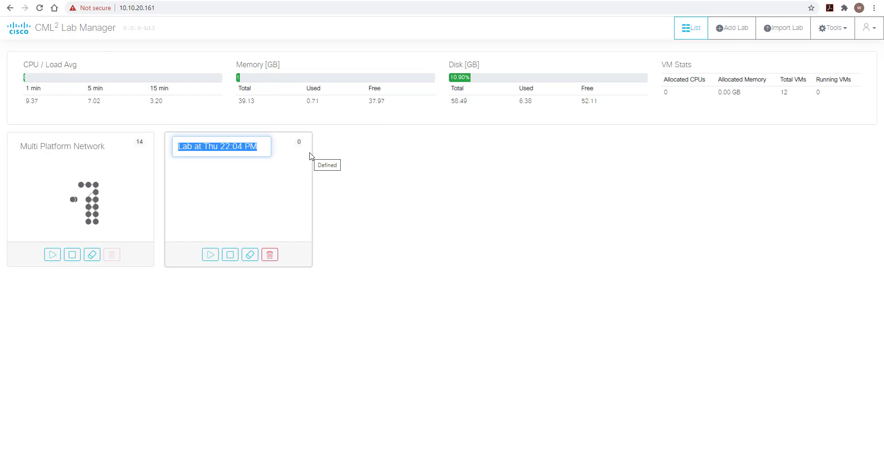
pyautogui.write('D')
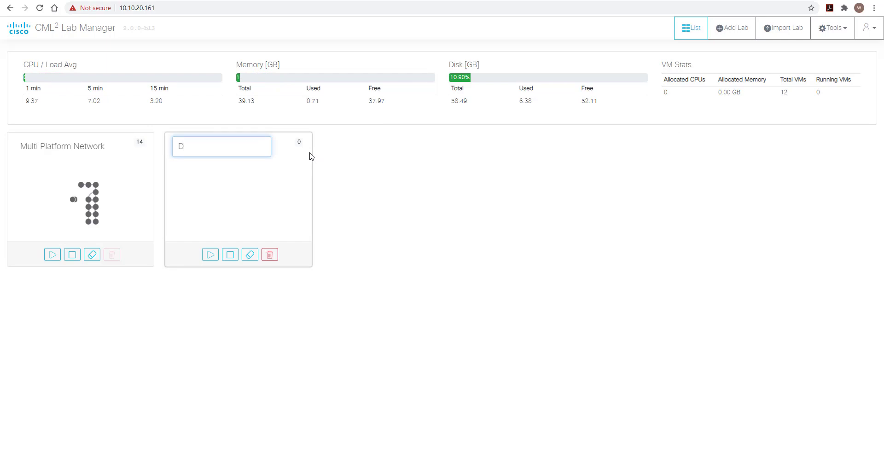
pyautogui.write('emo Lab')
pyautogui.click(249, 186)
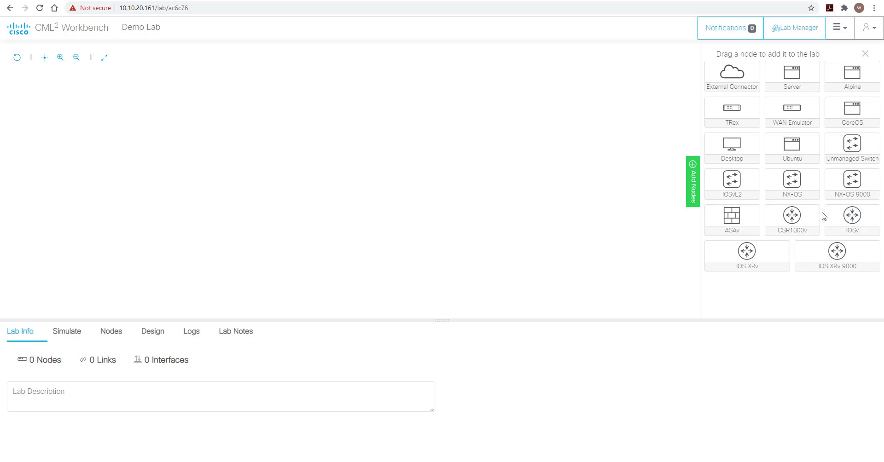
# - Add an IOSv router and an IOSvL2 switch to the Demo Lab canvas, side by side with the router on the left
pyautogui.moveTo(854, 220); pyautogui.dragTo(321, 183)
pyautogui.moveTo(732, 181); pyautogui.dragTo(443, 175)
pyautogui.moveTo(309, 181)
pyautogui.moveTo(310, 181); pyautogui.dragTo(292, 180)
pyautogui.moveTo(453, 179)
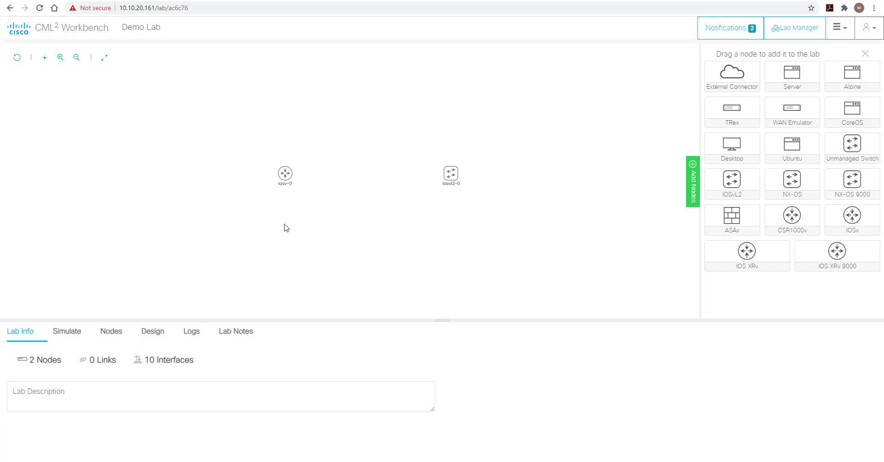
# - Link the router's GigE0/0 interface to the switch's GigE0/0 interface
pyautogui.moveTo(285, 177)
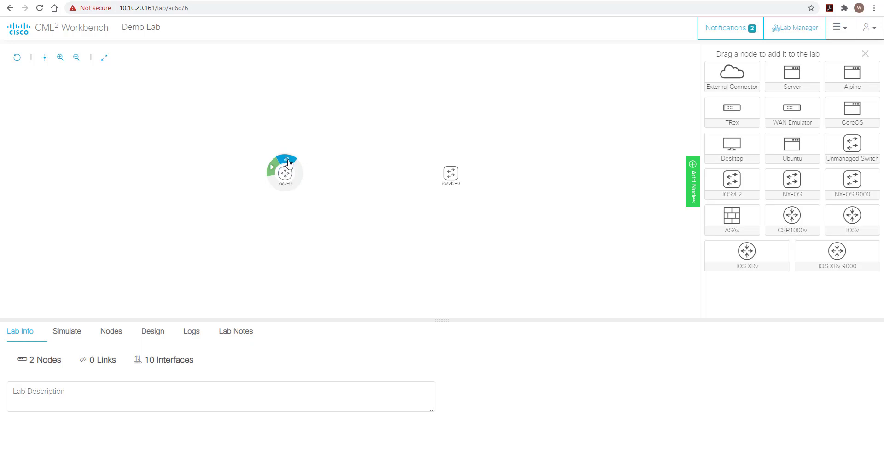
pyautogui.click(288, 162)
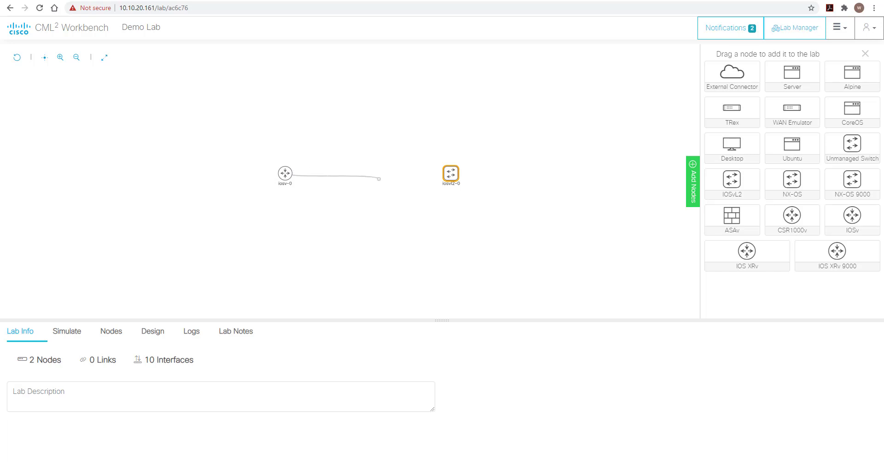
pyautogui.click(451, 174)
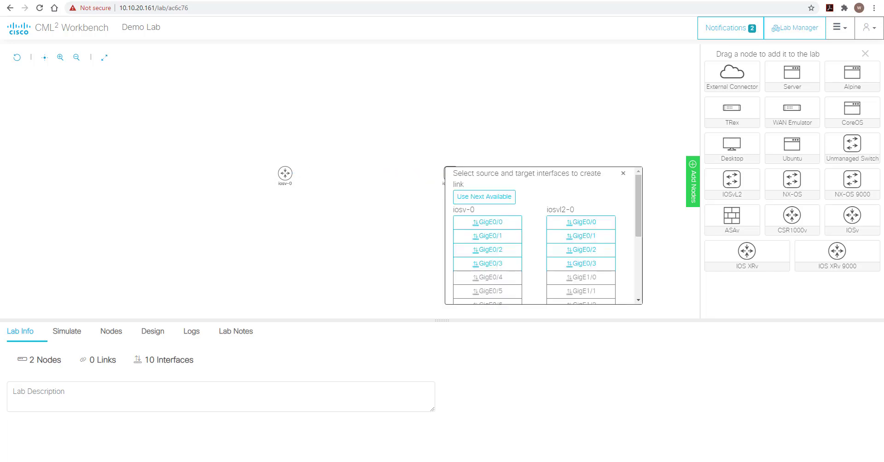
pyautogui.click(492, 224)
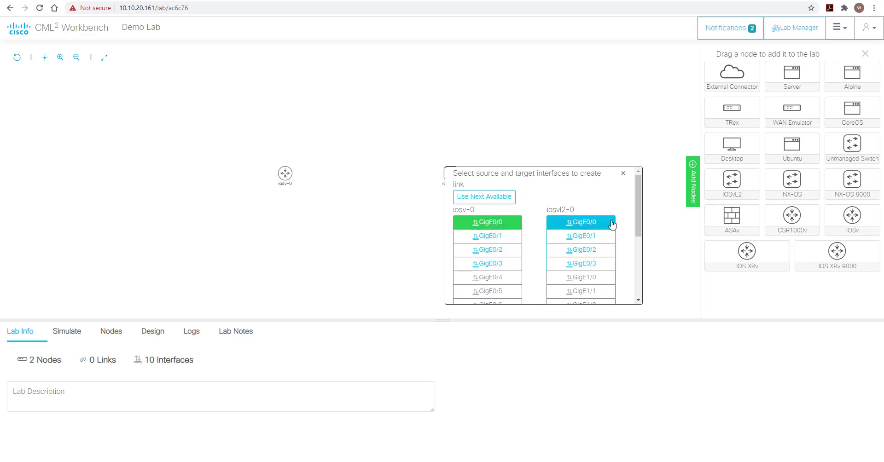
pyautogui.click(575, 224)
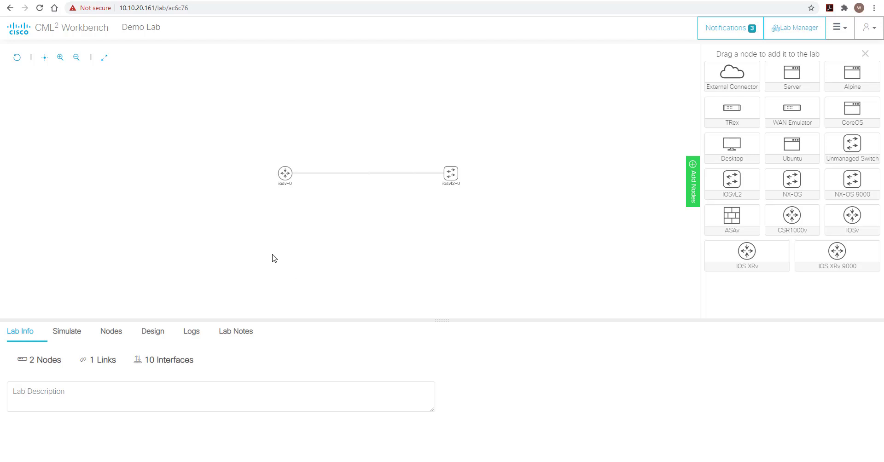
# - Rename the IOSv router node as R1 and the IOSvL2 switch node as SW1
pyautogui.click(286, 179)
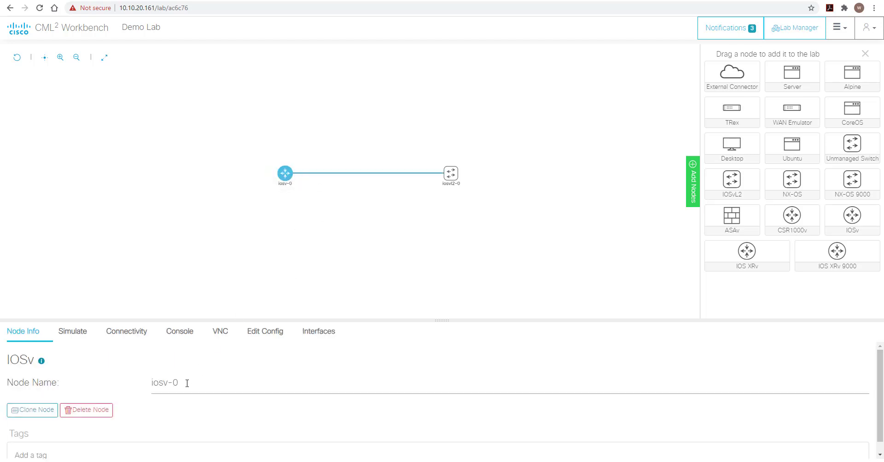
pyautogui.moveTo(185, 382); pyautogui.dragTo(139, 387)
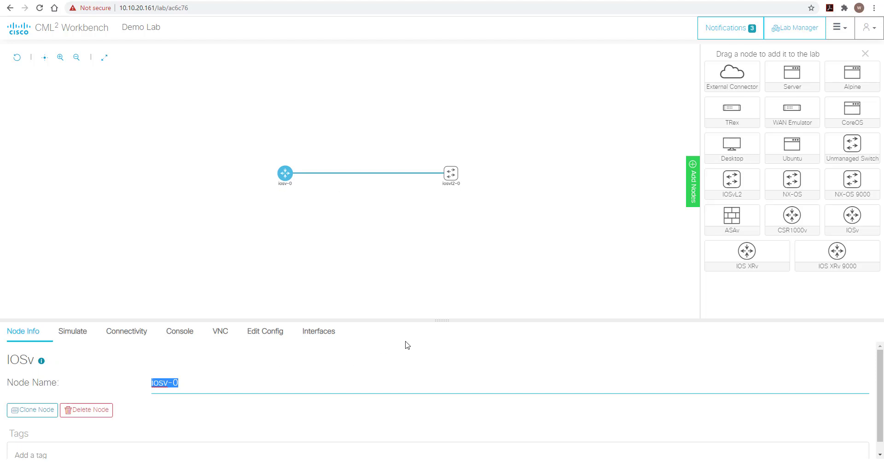
pyautogui.write('R1')
pyautogui.click(451, 174)
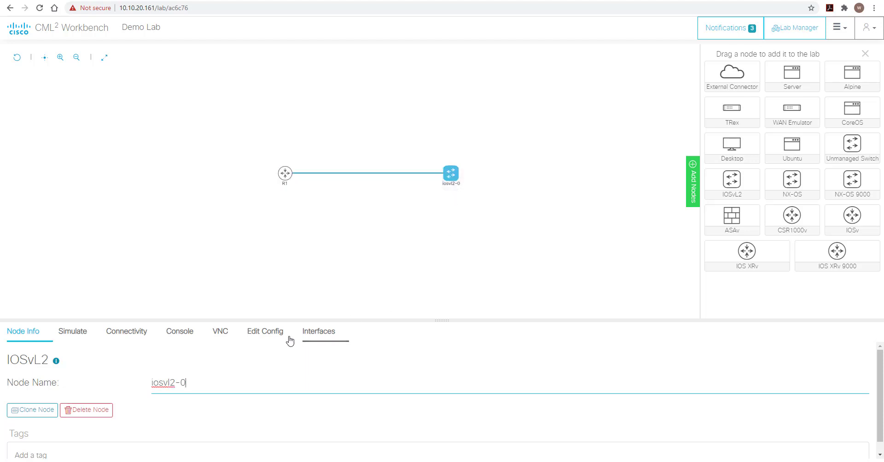
pyautogui.doubleClick(179, 383)
pyautogui.moveTo(193, 384); pyautogui.dragTo(148, 391)
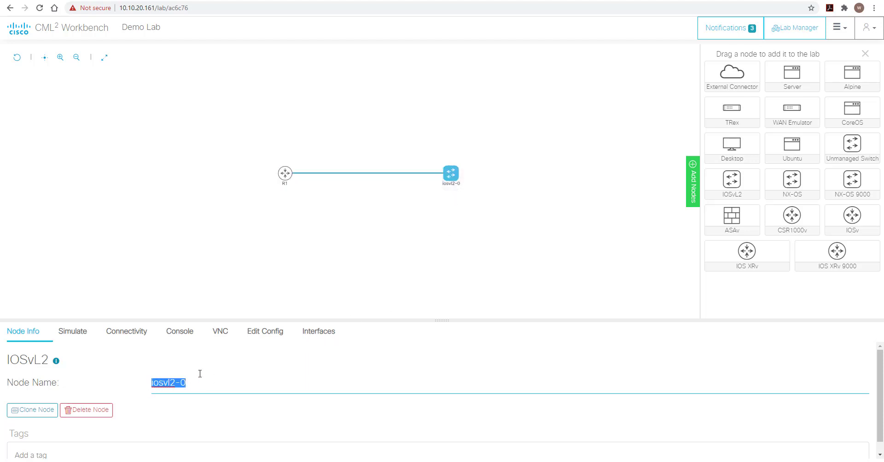
pyautogui.write('SW1')
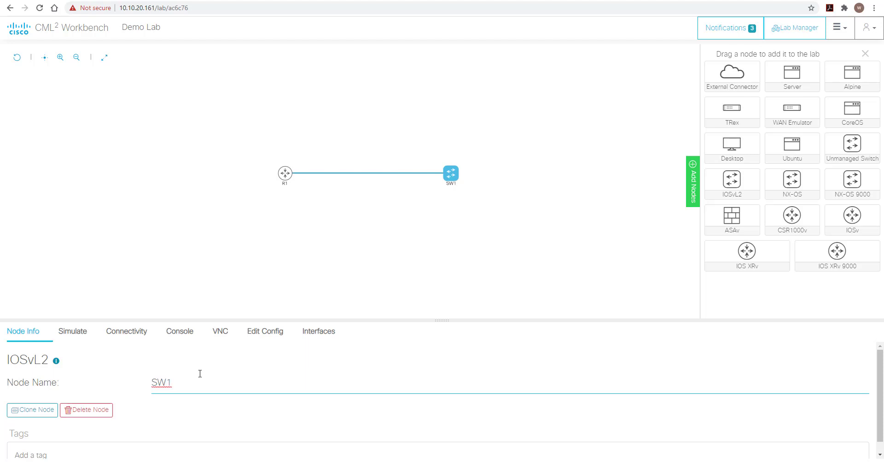
# - Start the simulation of the whole Demo Lab and check the start-up status of node R1
pyautogui.click(300, 240)
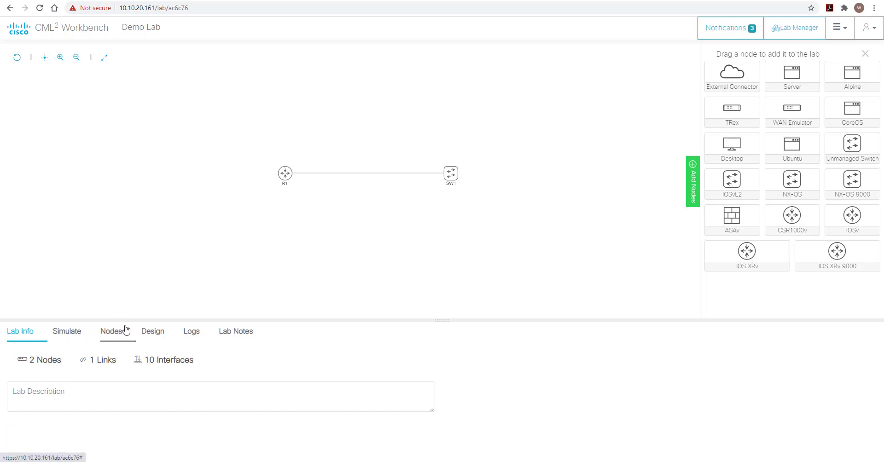
pyautogui.click(79, 335)
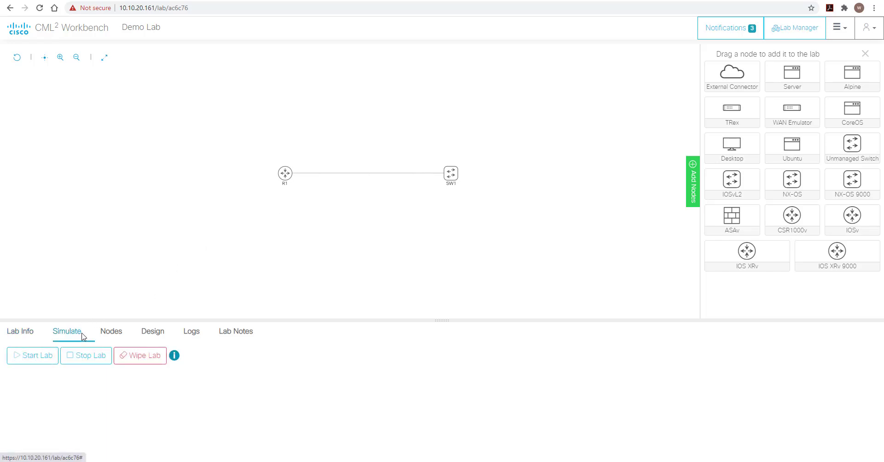
pyautogui.click(33, 361)
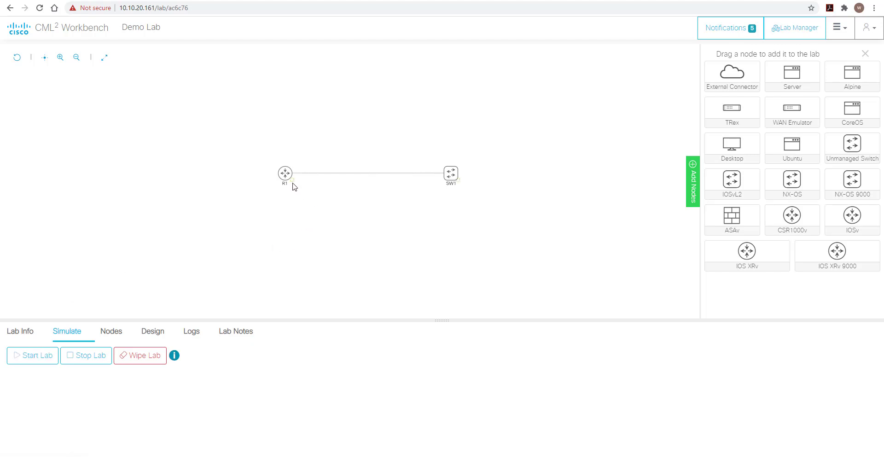
pyautogui.moveTo(293, 183)
pyautogui.click(295, 186)
pyautogui.moveTo(486, 461)
# - Open the console of switch SW1 in the workbench and activate its terminal
pyautogui.click(451, 173)
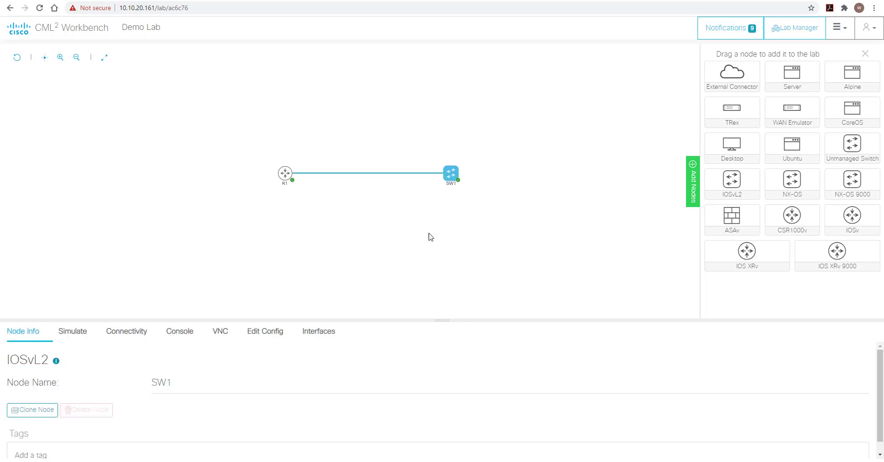
pyautogui.click(186, 333)
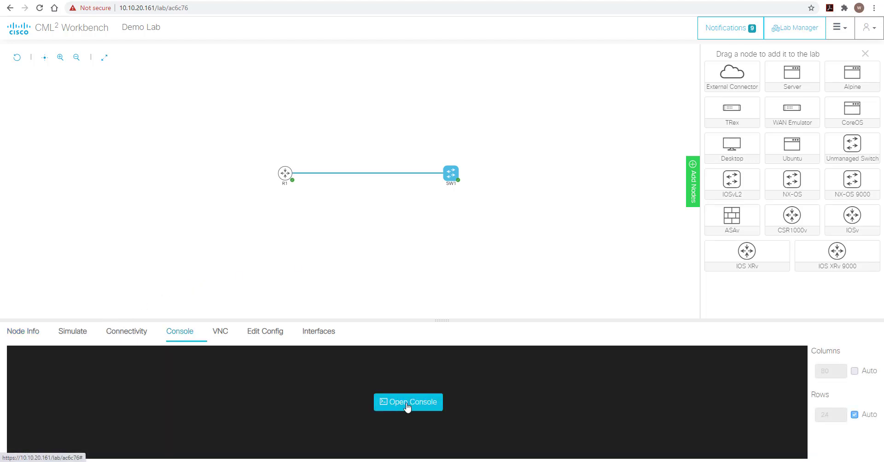
pyautogui.click(407, 405)
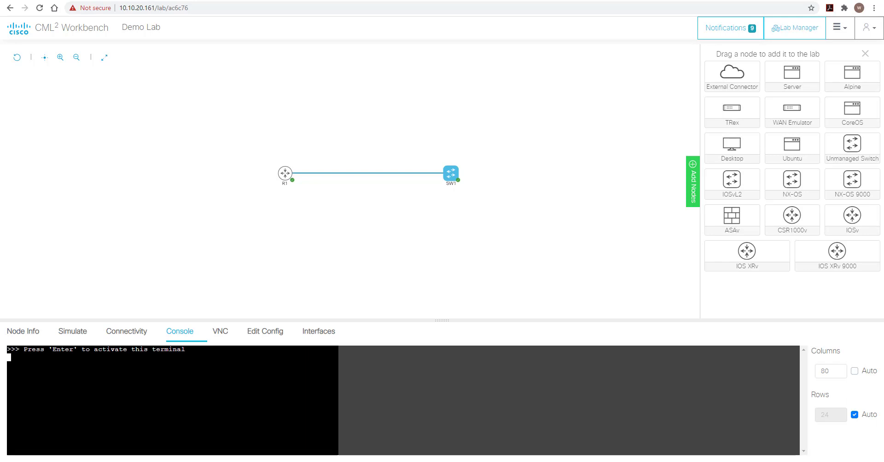
pyautogui.press('Return')
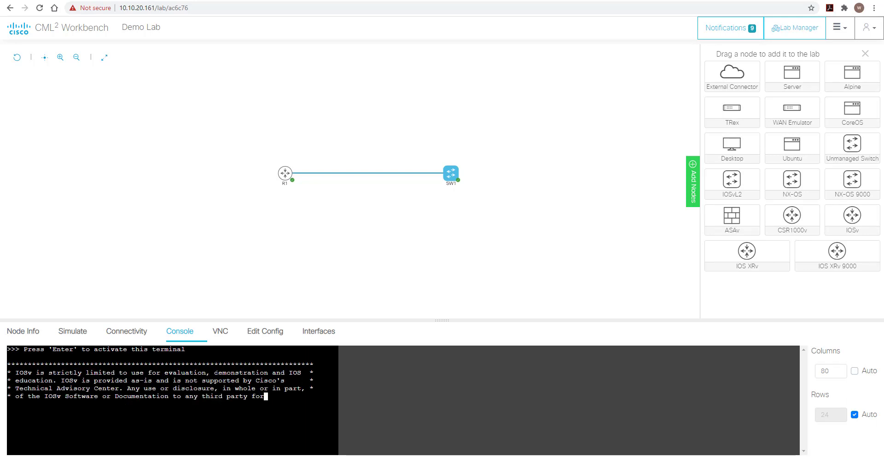
# - Enter enable and configuration mode on the switch, set its hostname to SW1 and end configuration mode
pyautogui.write('en')
pyautogui.press('Return')
pyautogui.write('conf thostname_here#conf')
pyautogui.press('Return')
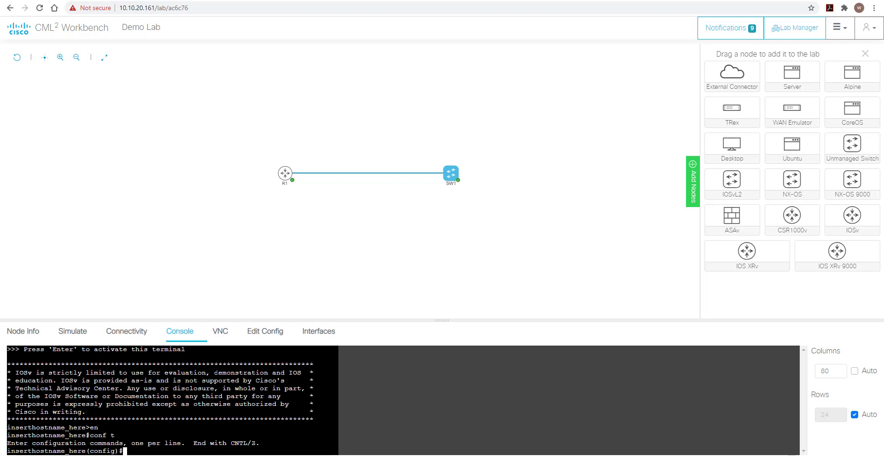
pyautogui.write('hostname SW1')
pyautogui.press('Return')
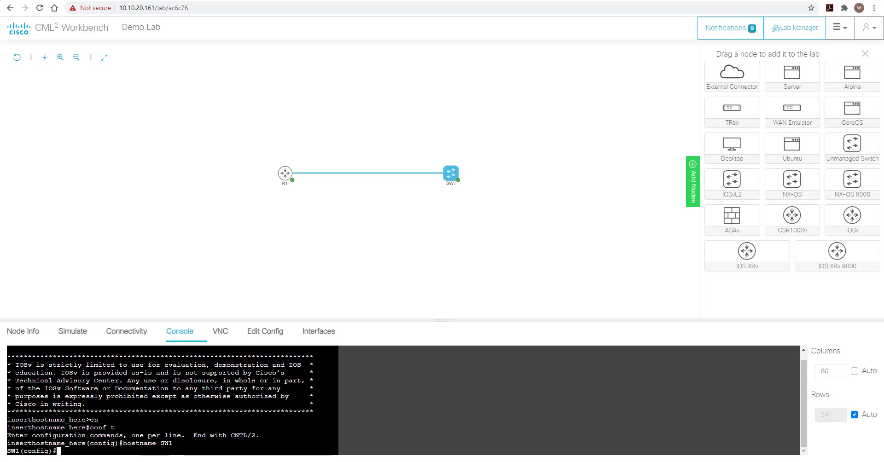
pyautogui.write('end')
pyautogui.press('Return')
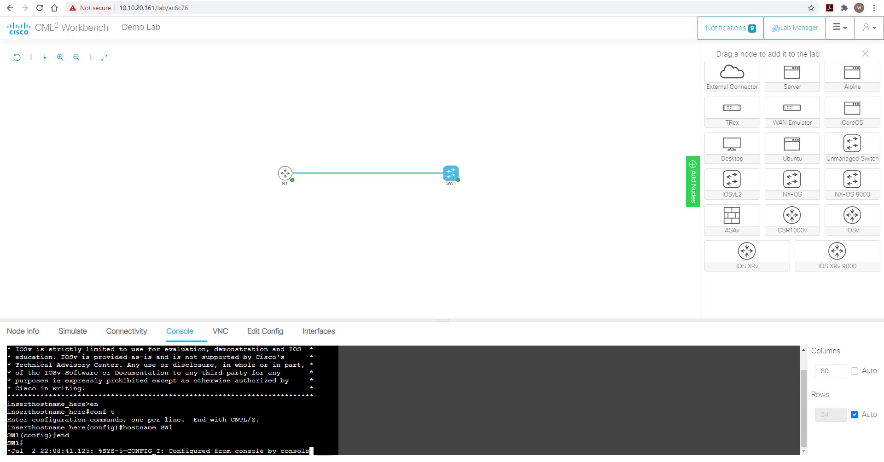
pyautogui.press('Return')
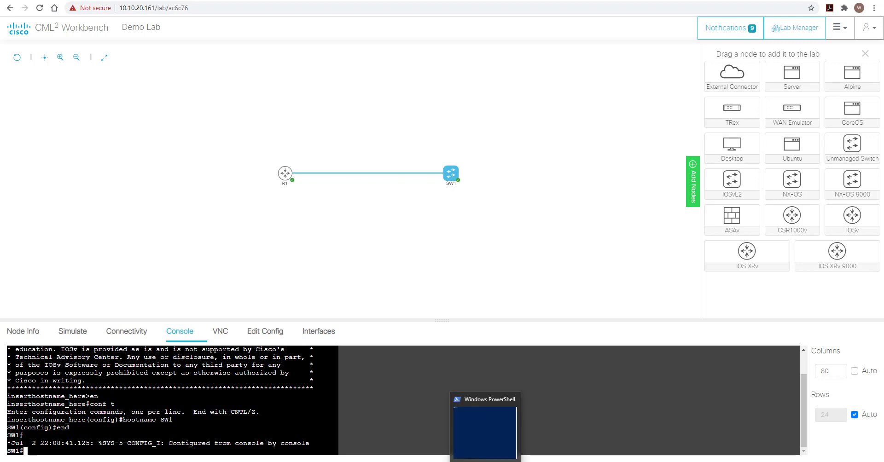
pyautogui.click(487, 461)
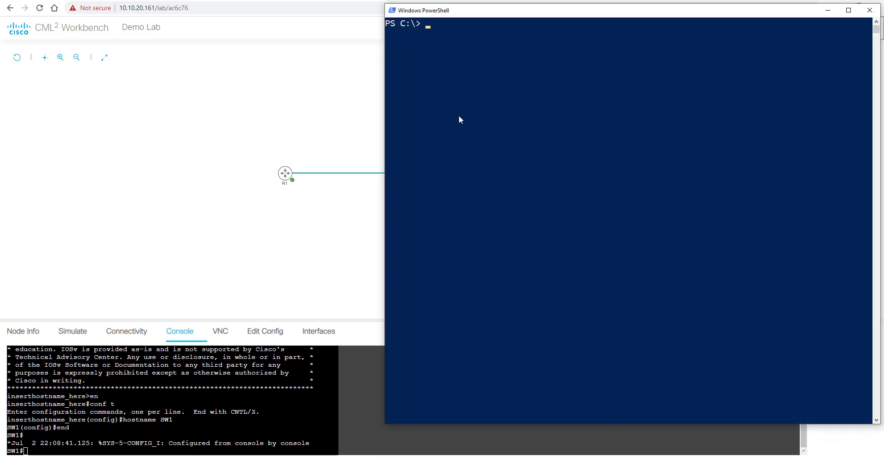
pyautogui.moveTo(301, 209); pyautogui.dragTo(183, 209)
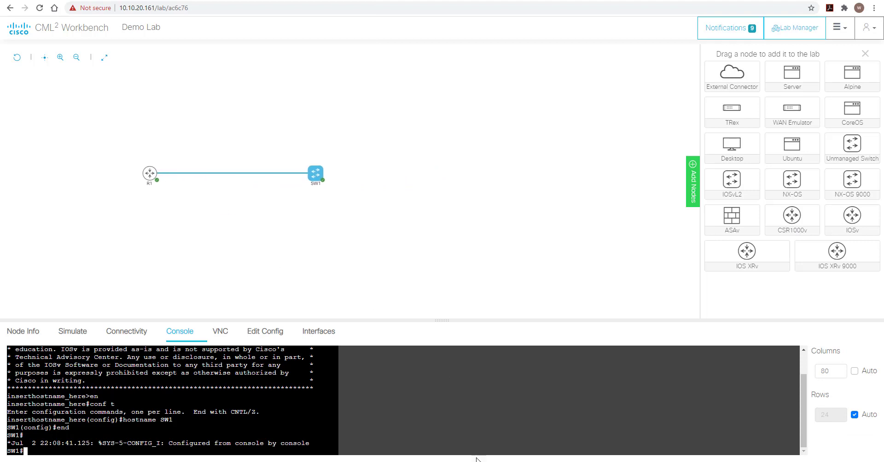
pyautogui.click(486, 461)
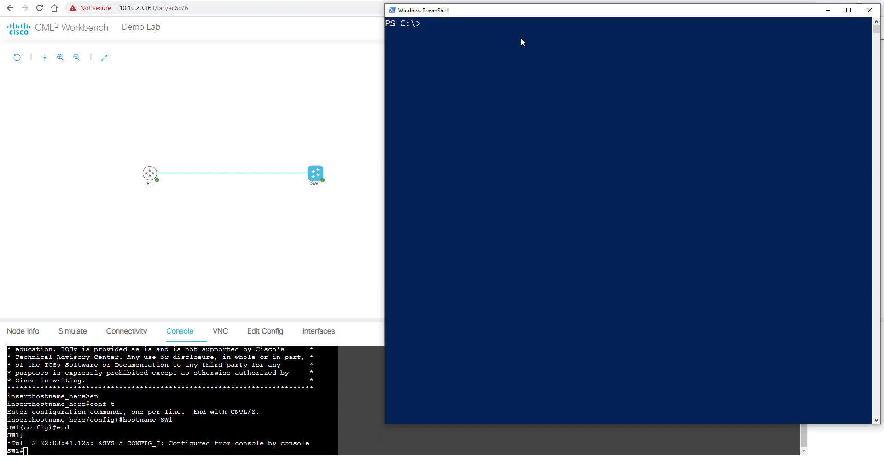
pyautogui.write('ssh developer@')
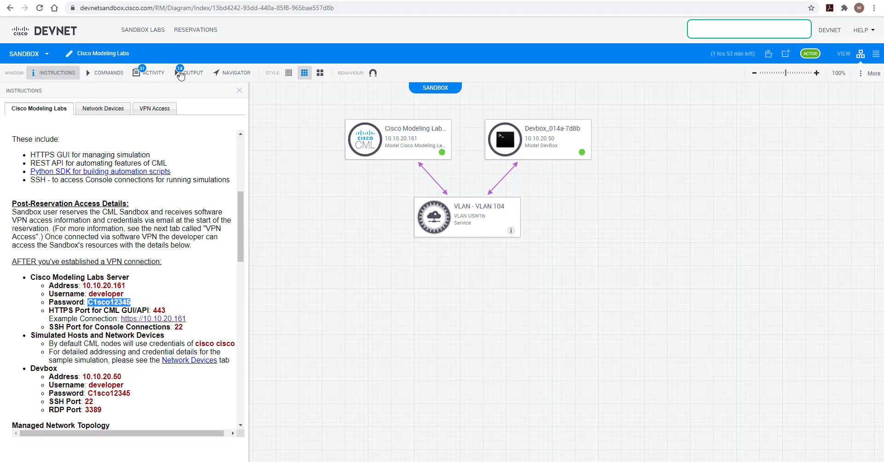
pyautogui.moveTo(126, 286); pyautogui.dragTo(83, 286)
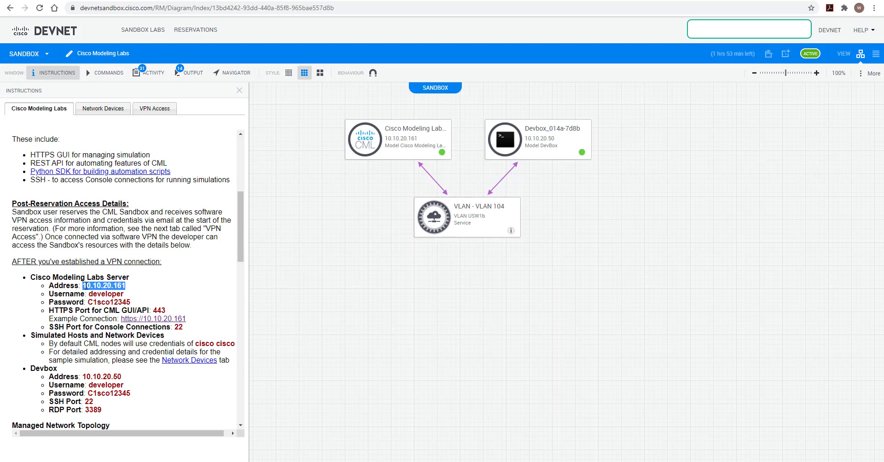
pyautogui.rightClick(84, 286)
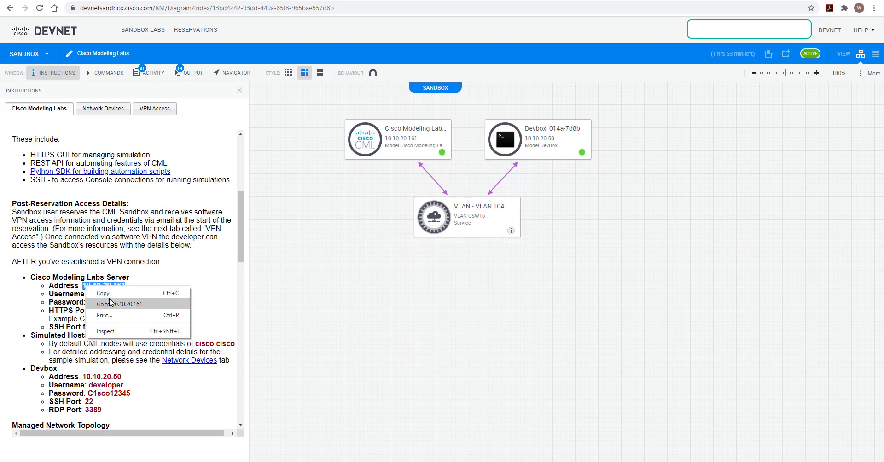
pyautogui.click(103, 294)
pyautogui.hotkey('alt', 'Tab')
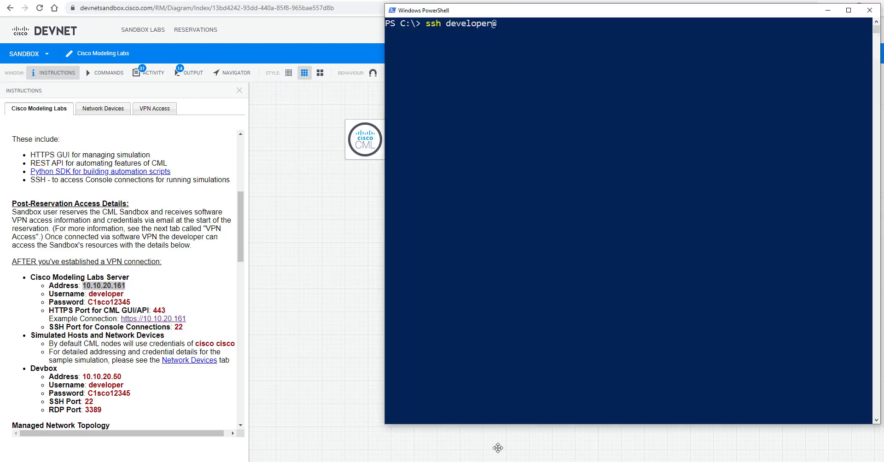
pyautogui.rightClick(529, 34)
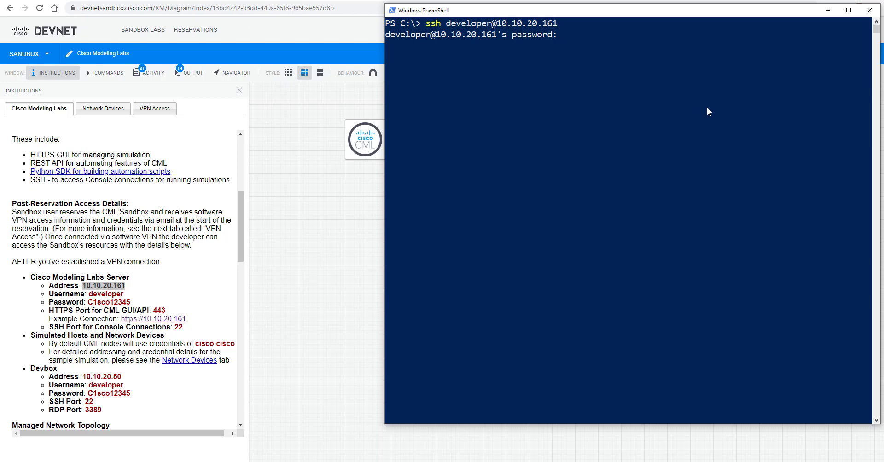
pyautogui.press('Return')
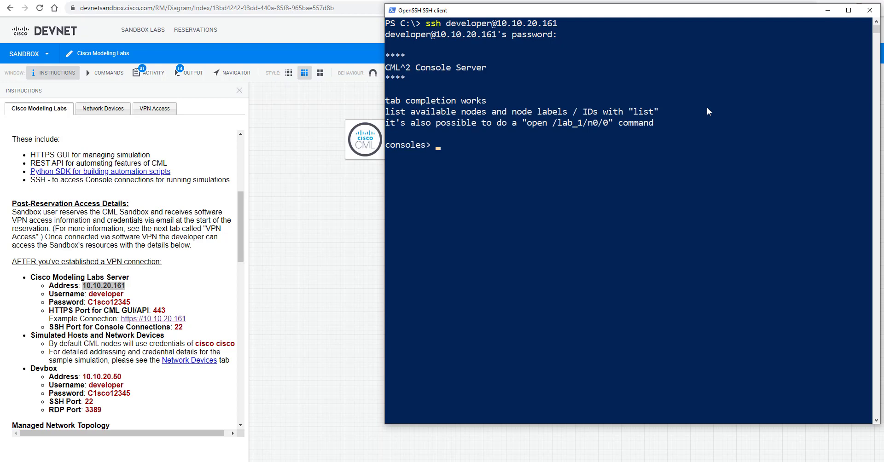
# - List the available nodes on the CML console server and examine the lab and node IDs for R1
pyautogui.write('list')
pyautogui.press('Return')
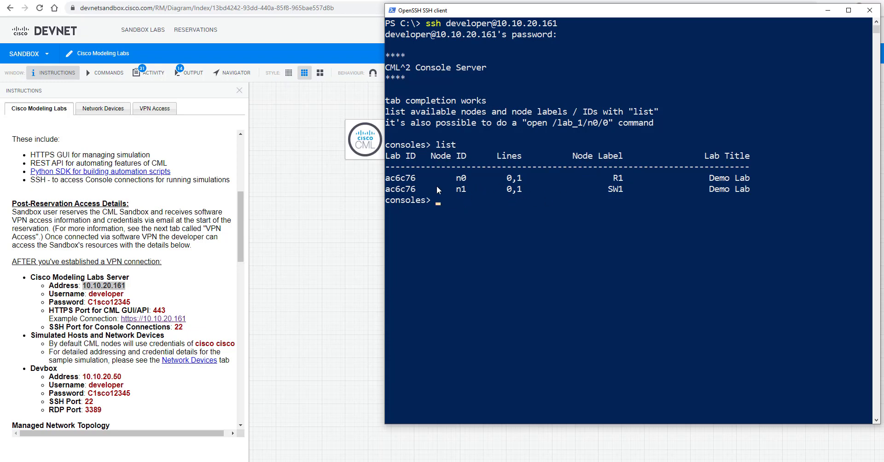
pyautogui.moveTo(386, 179); pyautogui.dragTo(632, 181)
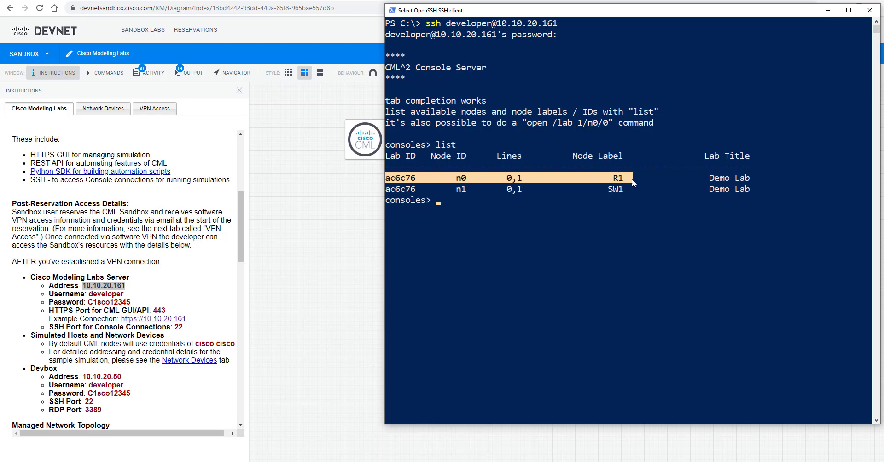
pyautogui.click(439, 201)
pyautogui.press('Escape')
# - Connect to R1's console from the console server with the command open /ac6c76/n0/0
pyautogui.write('open ')
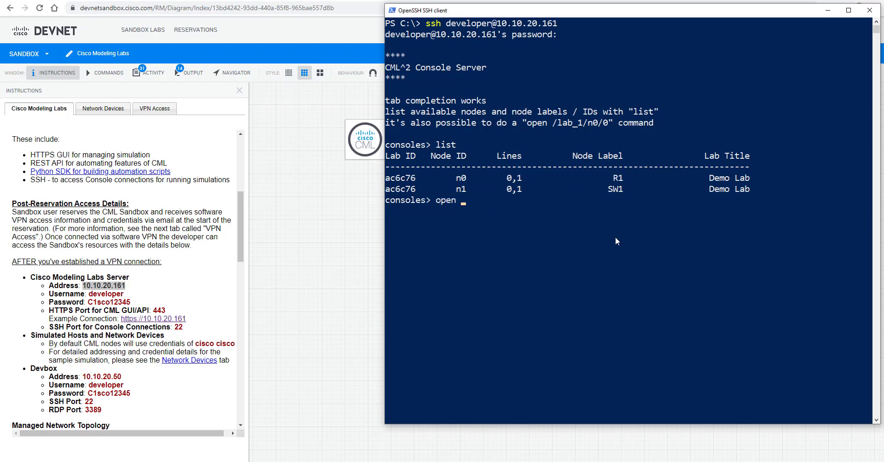
pyautogui.write('/ac6c76/n0/0')
pyautogui.press('Return')
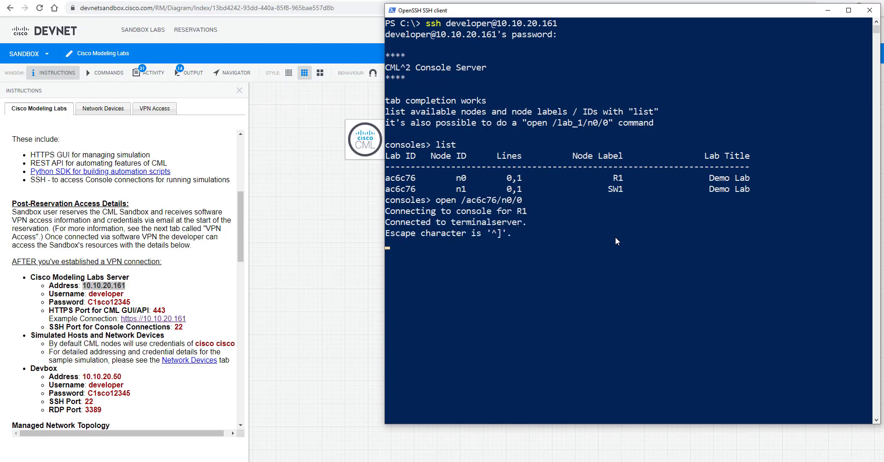
# - Wake R1's console and decline the initial configuration dialog with no
pyautogui.press('Return')
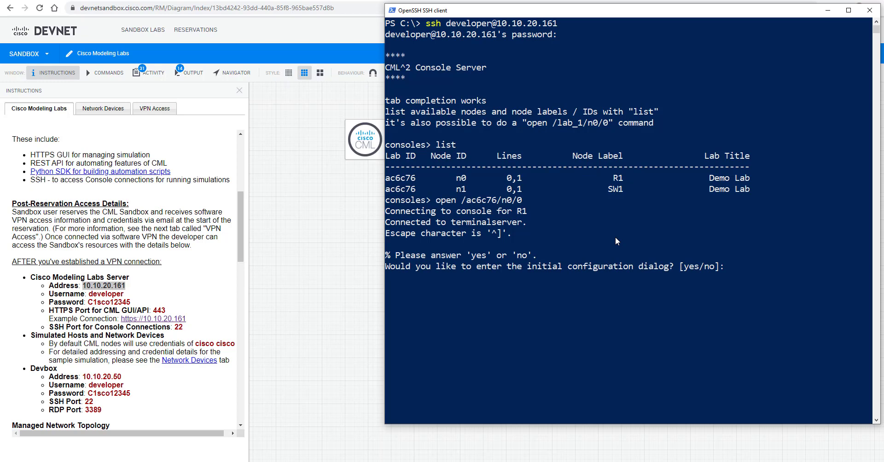
pyautogui.write('no')
pyautogui.press('Return')
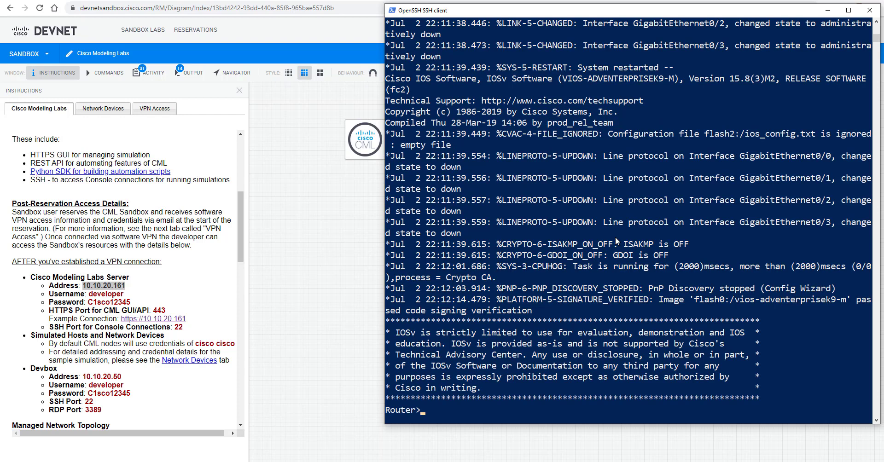
# - Enter enable and configuration mode on the router and list its interfaces with do show ip int br
pyautogui.write('enable')
pyautogui.press('Return')
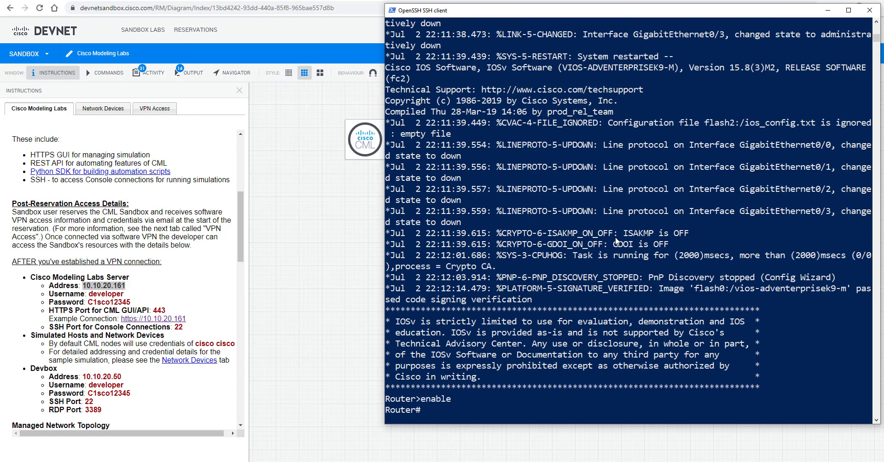
pyautogui.write('conf t')
pyautogui.press('Return')
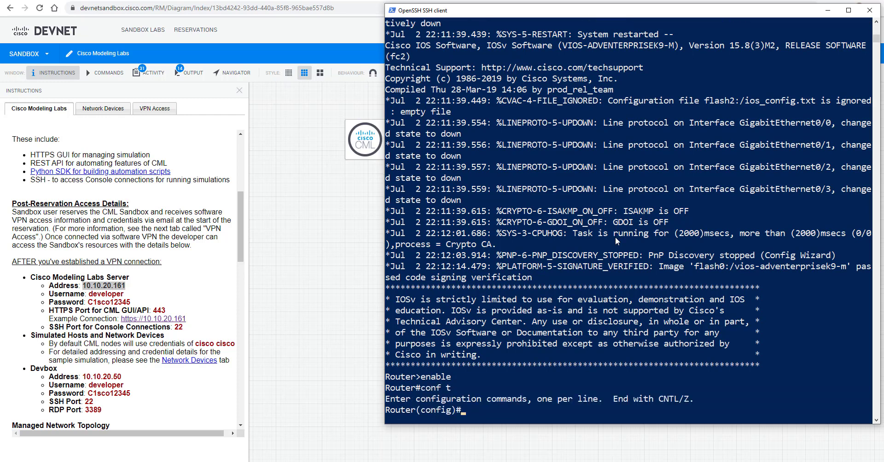
pyautogui.write('do show ip int br')
pyautogui.press('Return')
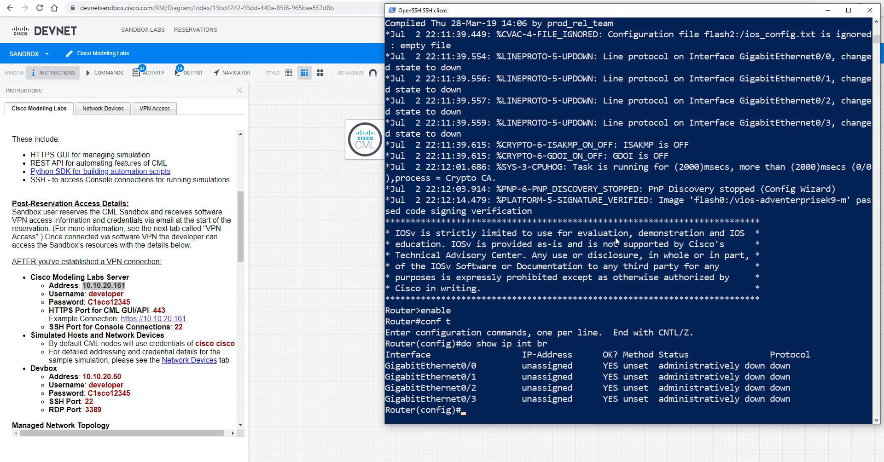
# - Configure interface g0/0 with IP address 192.168.1.1 and mask 255.255.255.252, enable it with no shut, and end configuration mode
pyautogui.write('int g0/0')
pyautogui.press('Return')
pyautogui.write('ip a')
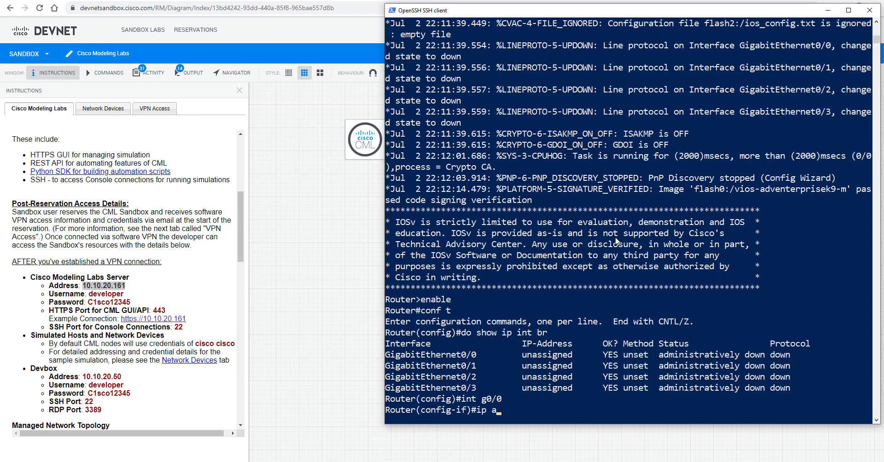
pyautogui.write('dd 192.168.1.1 255.')
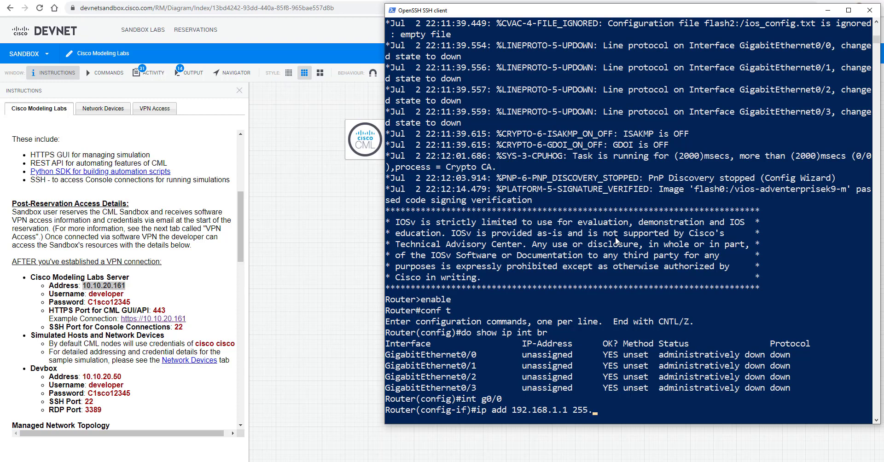
pyautogui.write('255.255.252')
pyautogui.press('Return')
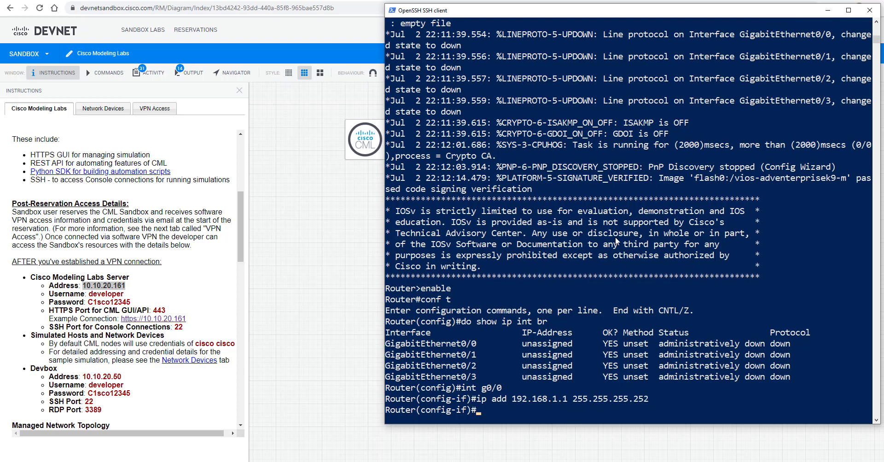
pyautogui.write('no shut')
pyautogui.press('Return')
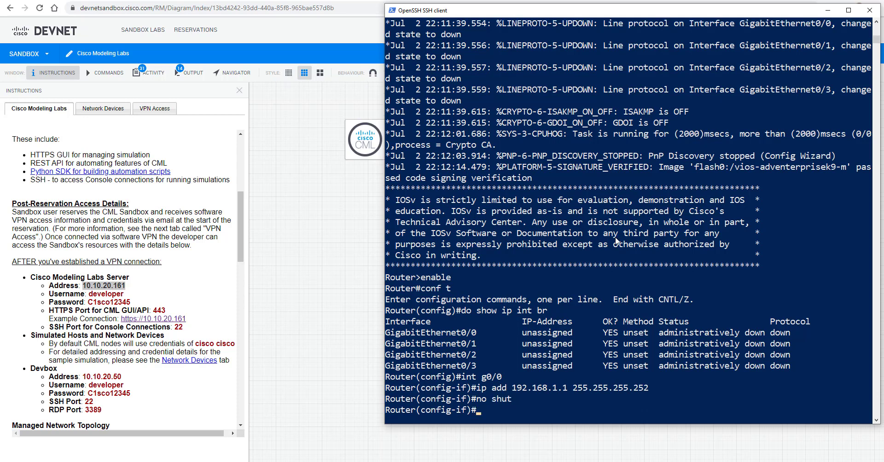
pyautogui.write('end')
pyautogui.press('Return')
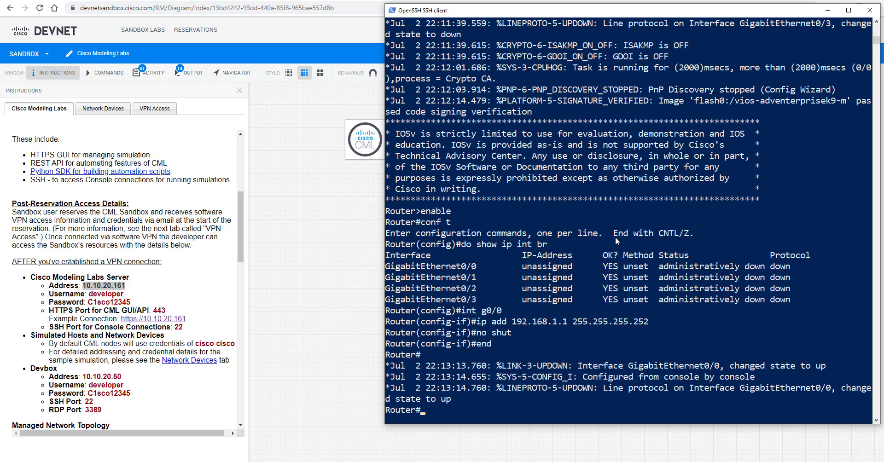
# - Check the router's interface addresses and status with show ip int br
pyautogui.write('show i p')
pyautogui.press('BackSpace')
pyautogui.press('BackSpace')
pyautogui.press('BackSpace')
pyautogui.write('p int br')
pyautogui.press('Return')
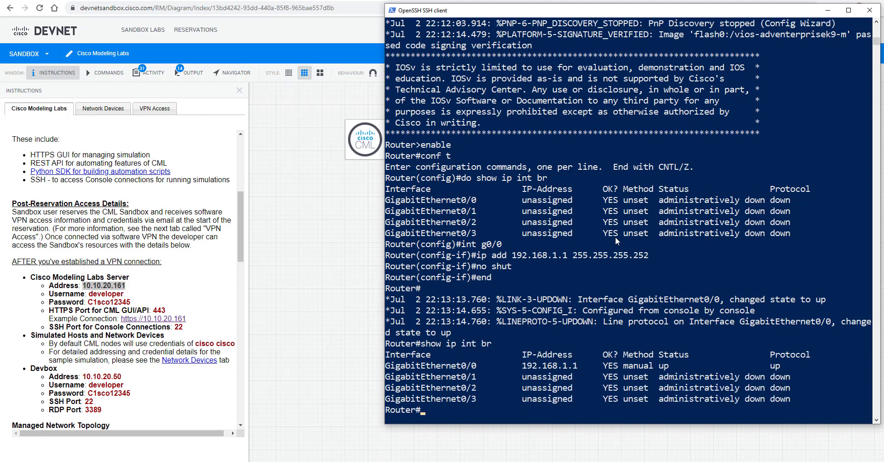